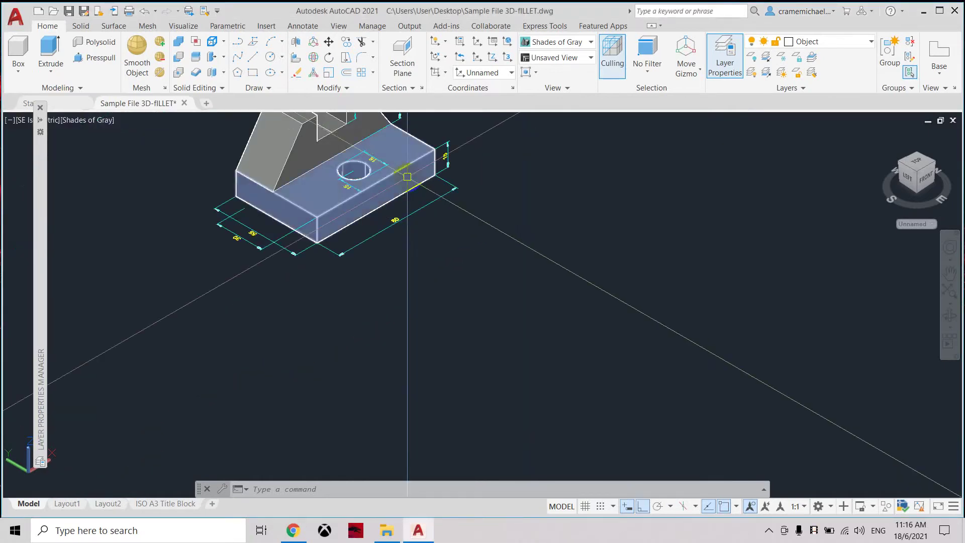
Turn off the Dimension layer so only the bracket solid remains visible
{"action": "middle_click_drag", "start_coordinate": [408, 176], "coordinate": [528, 285]}
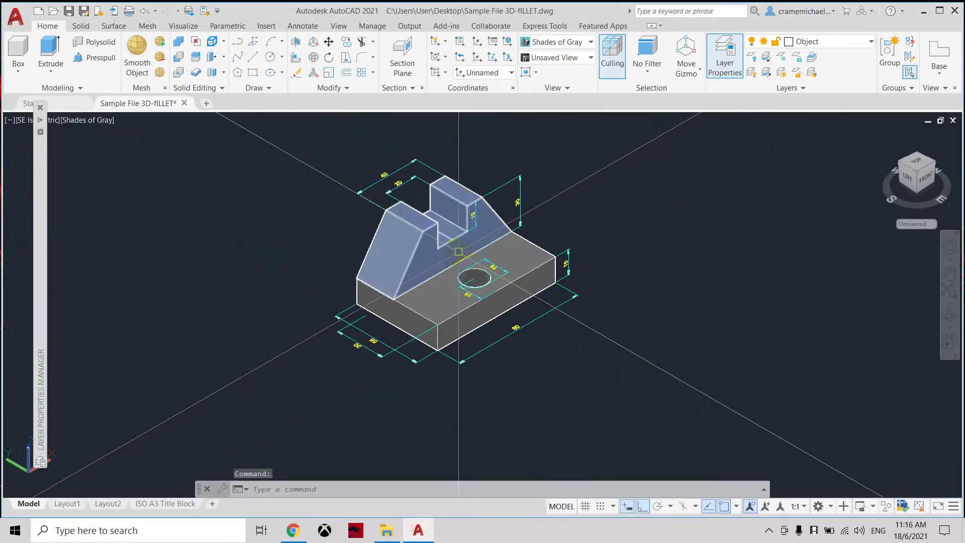
{"action": "scroll", "coordinate": [459, 250], "scroll_direction": "up", "scroll_amount": 3}
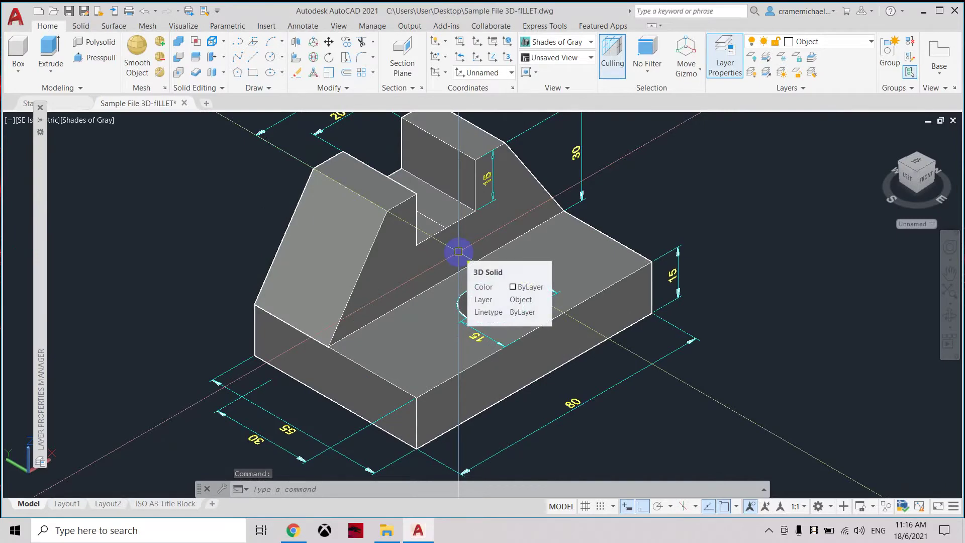
{"action": "scroll", "coordinate": [458, 252], "scroll_direction": "down", "scroll_amount": 3}
{"action": "scroll", "coordinate": [502, 240], "scroll_direction": "up", "scroll_amount": 3}
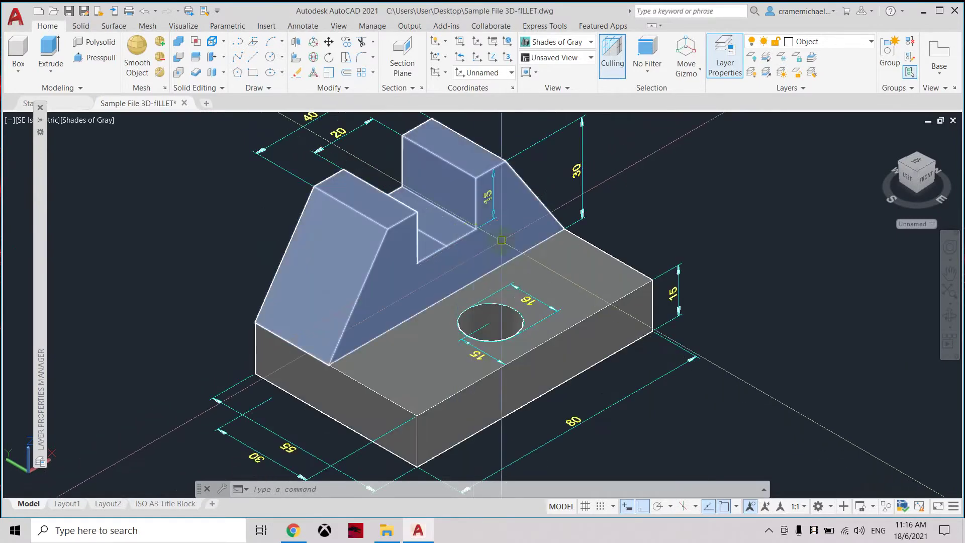
{"action": "scroll", "coordinate": [502, 240], "scroll_direction": "down", "scroll_amount": 3}
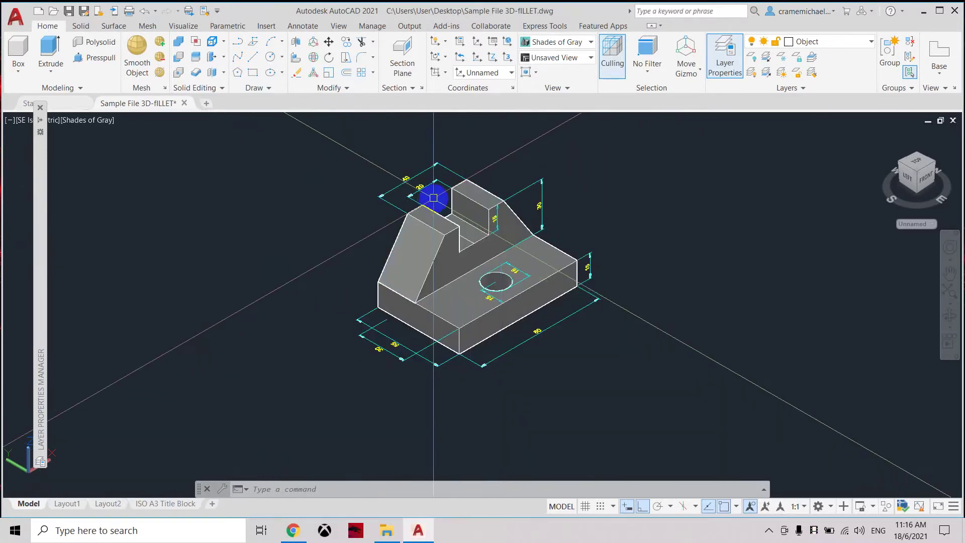
{"action": "left_click", "coordinate": [826, 42]}
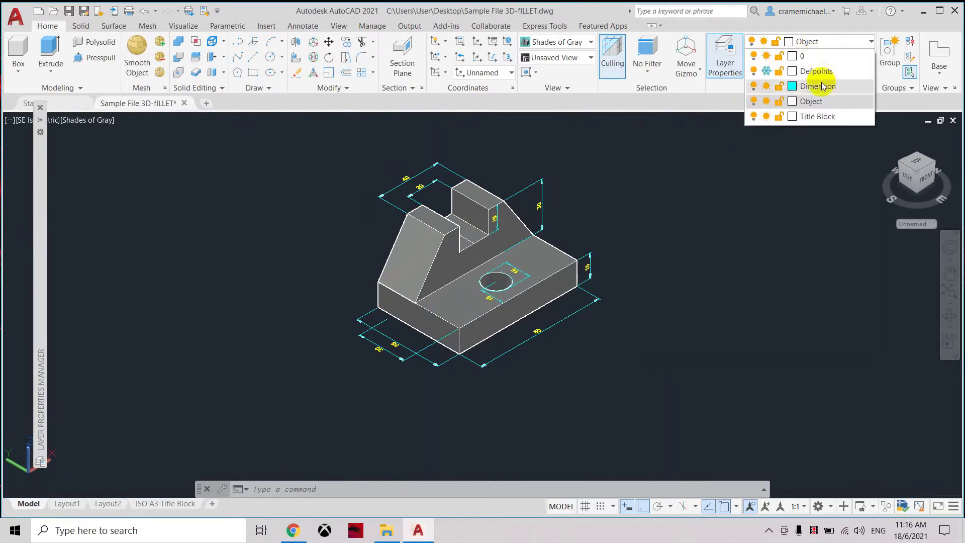
{"action": "left_click", "coordinate": [753, 86]}
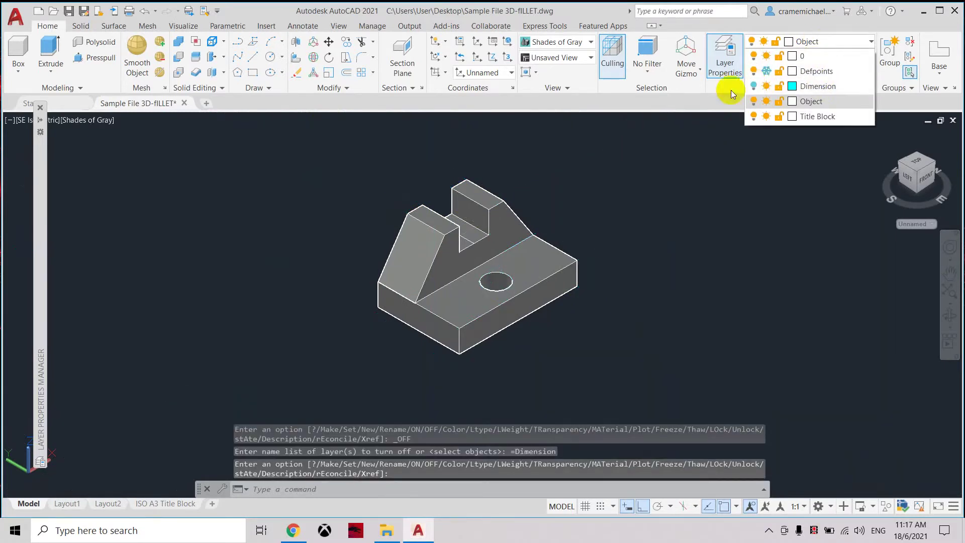
{"action": "left_click", "coordinate": [558, 192]}
{"action": "scroll", "coordinate": [510, 210], "scroll_direction": "up", "scroll_amount": 2}
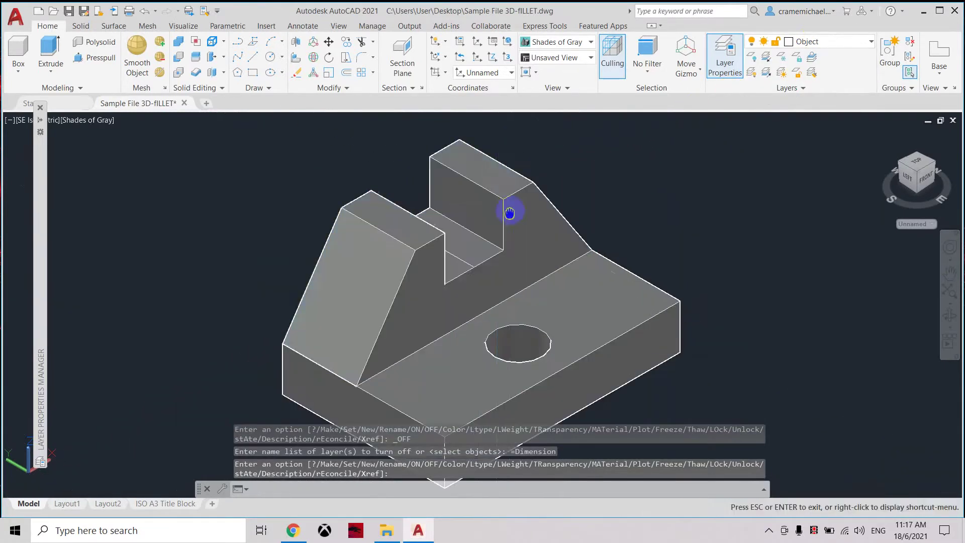
{"action": "scroll", "coordinate": [517, 179], "scroll_direction": "up", "scroll_amount": 2}
{"action": "right_click", "coordinate": [517, 179]}
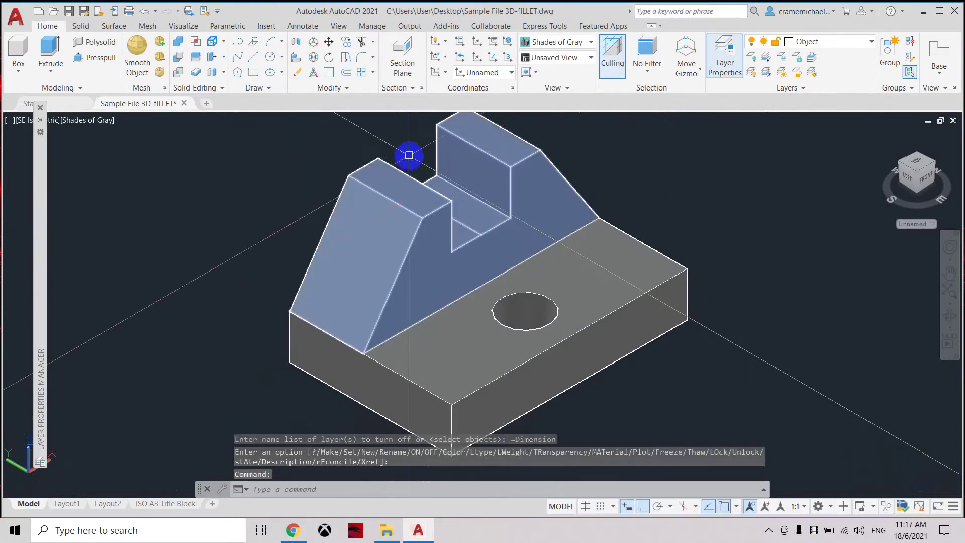
{"action": "left_click", "coordinate": [81, 26]}
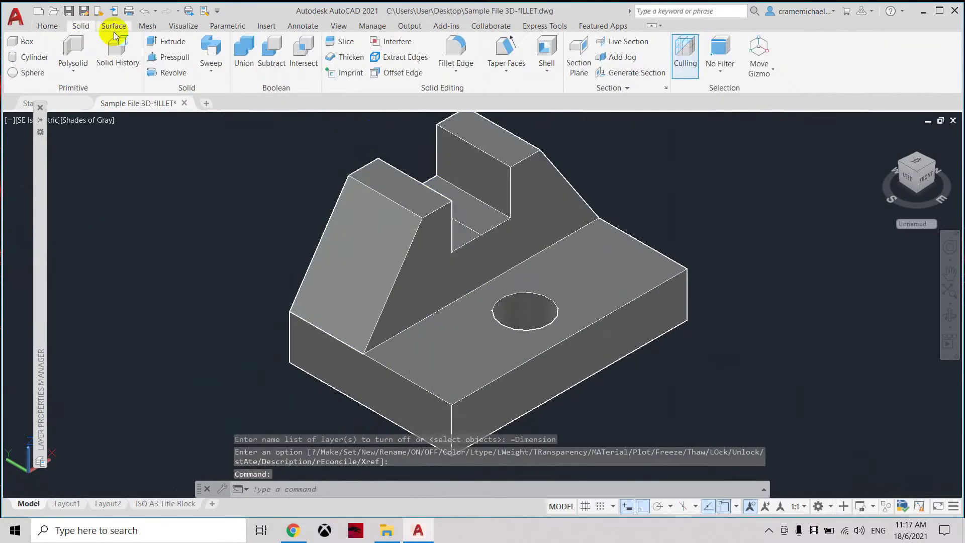
Look over the Fillet Edge and Chamfer Edge options without choosing either
{"action": "left_click", "coordinate": [460, 71]}
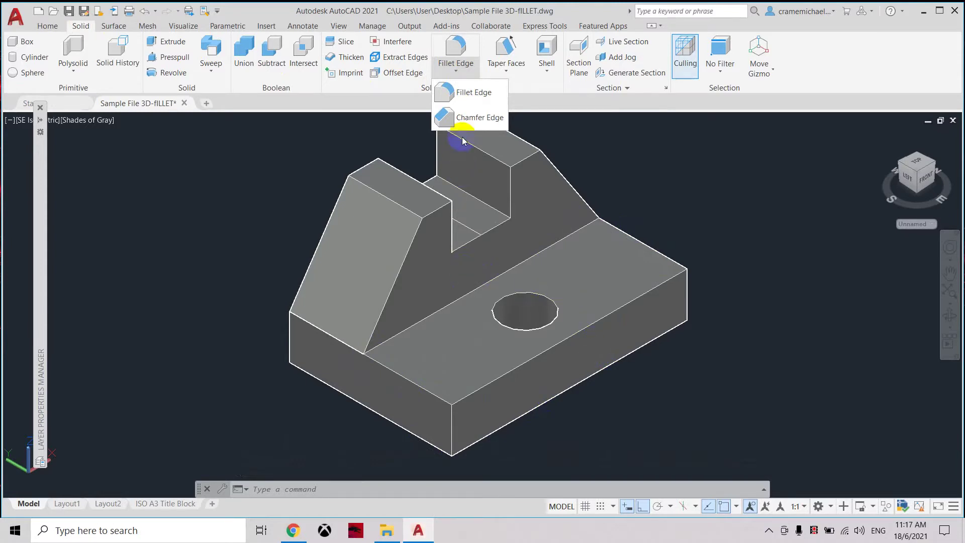
{"action": "left_click", "coordinate": [435, 226]}
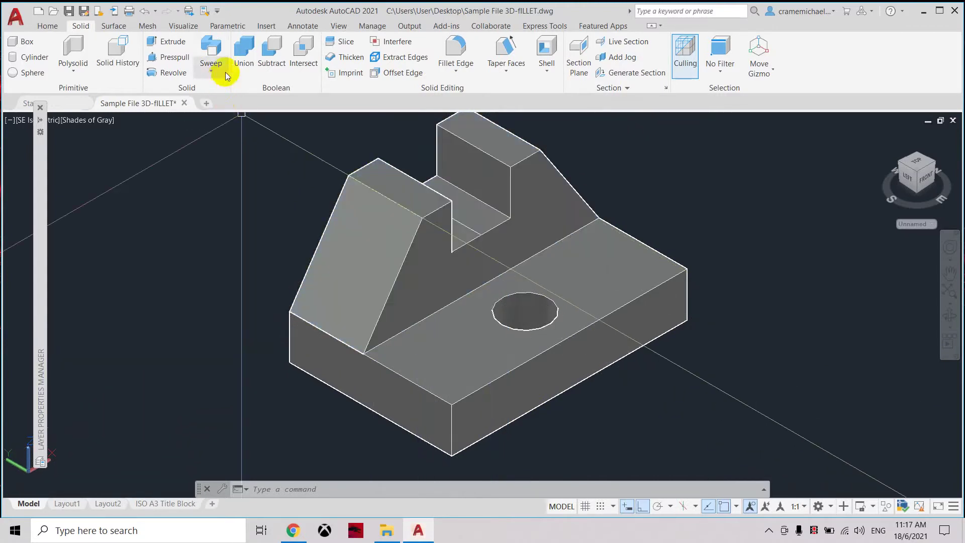
Union the bracket's upright part with its base into one solid
{"action": "left_click", "coordinate": [244, 51]}
{"action": "left_click", "coordinate": [422, 210]}
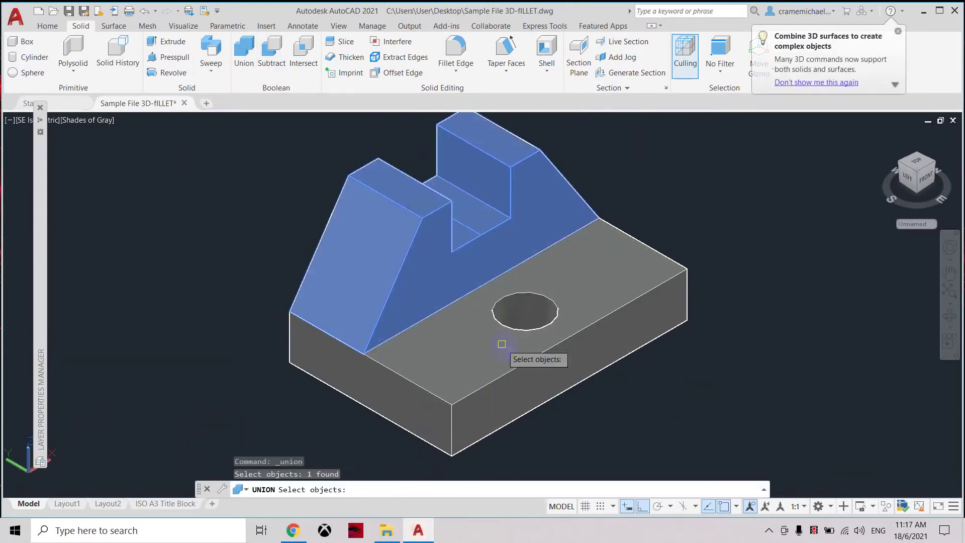
{"action": "left_click", "coordinate": [513, 371]}
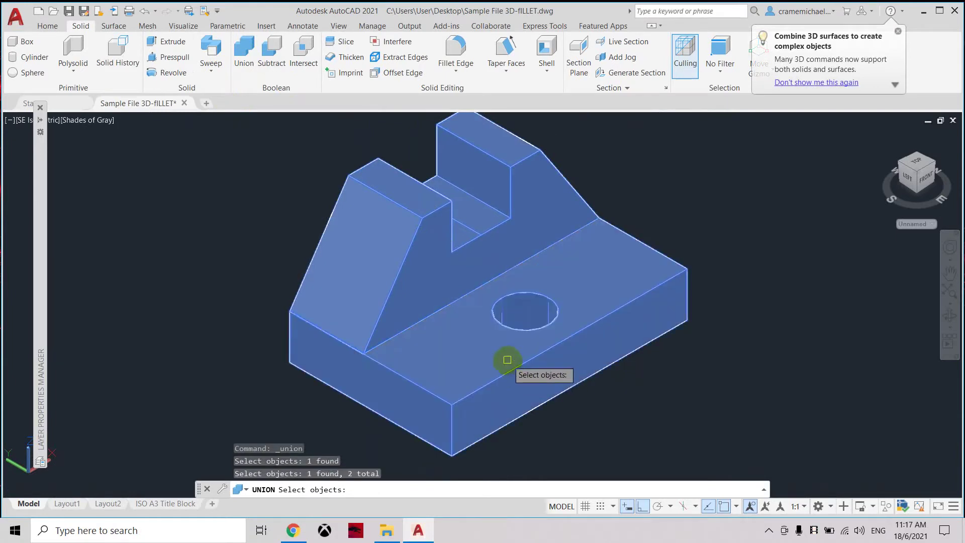
{"action": "key", "text": "Return"}
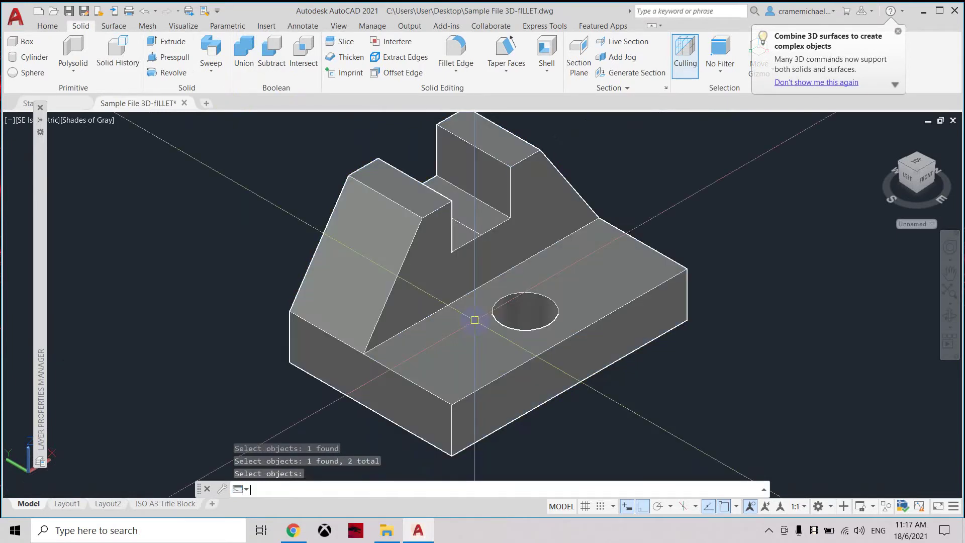
{"action": "left_click", "coordinate": [431, 213]}
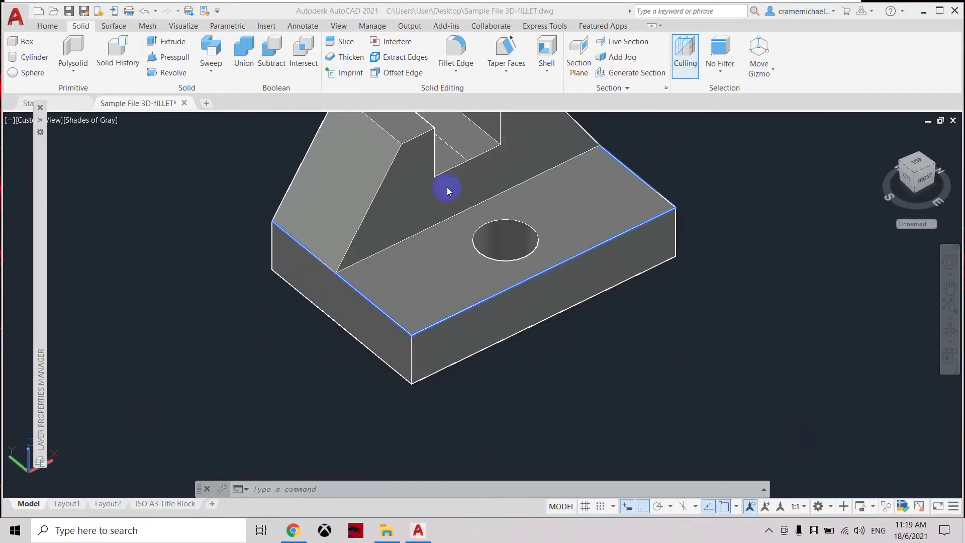
{"action": "middle_click_drag", "start_coordinate": [465, 175], "coordinate": [475, 212]}
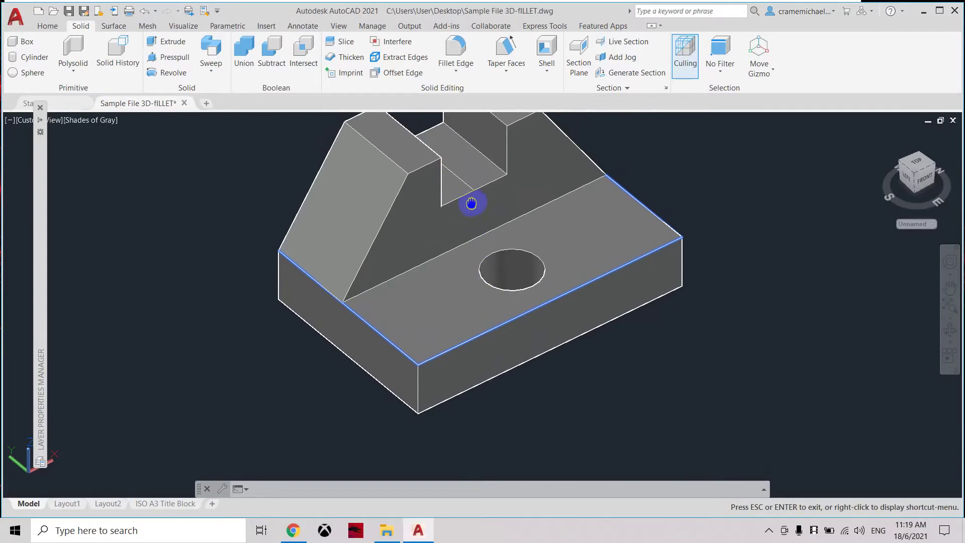
Start a 1.0 radius edge fillet and select two top edges of the base
{"action": "left_click", "coordinate": [462, 71]}
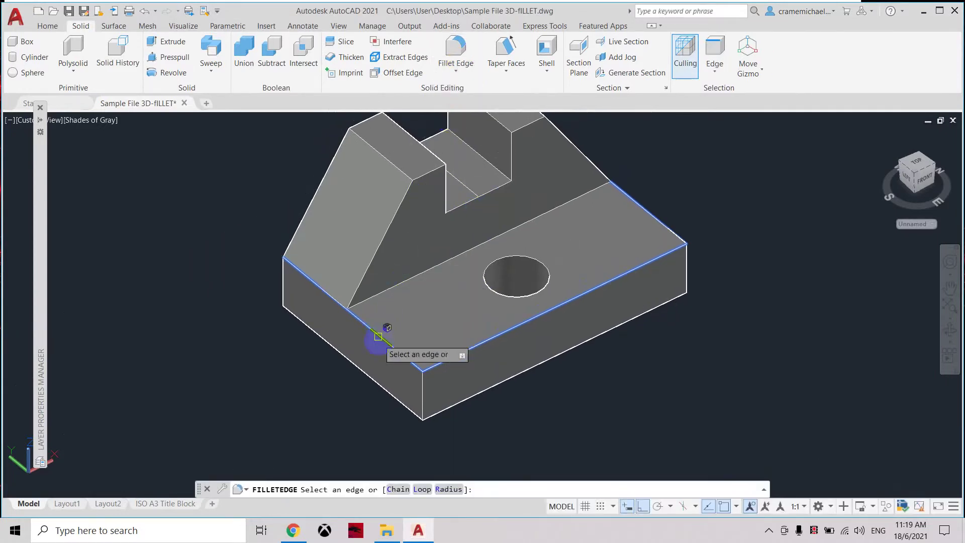
{"action": "scroll", "coordinate": [429, 365], "scroll_direction": "up", "scroll_amount": 2}
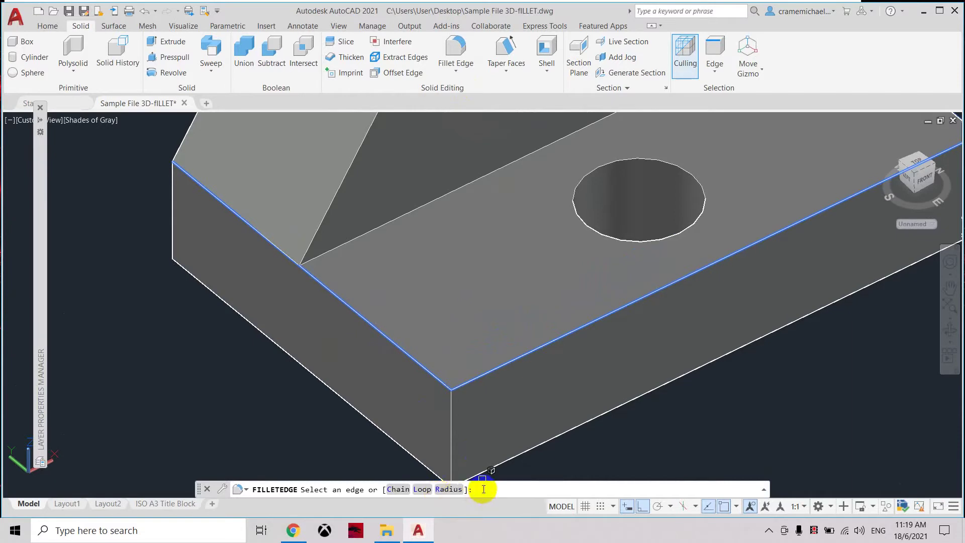
{"action": "type", "text": "r"}
{"action": "key", "text": "Return"}
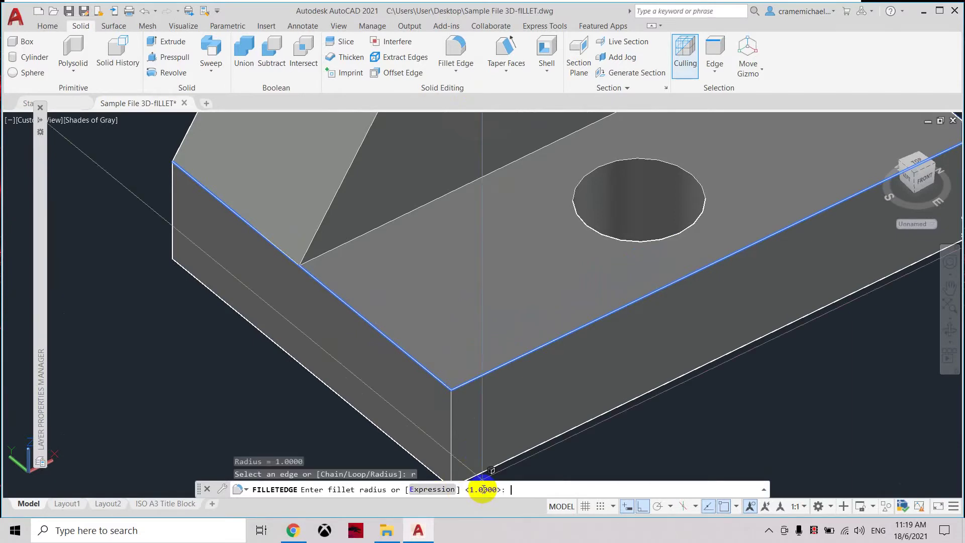
{"action": "key", "text": "Return"}
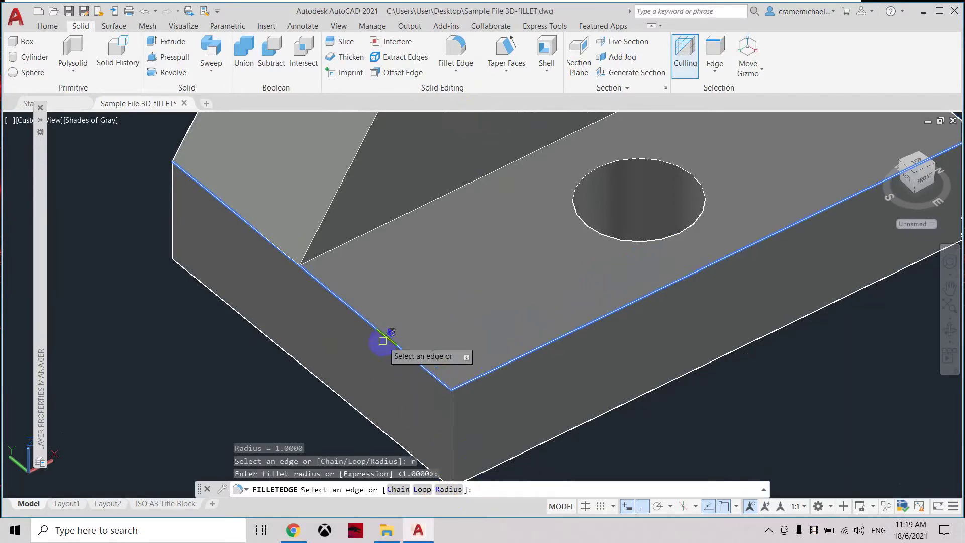
{"action": "left_click", "coordinate": [386, 336]}
{"action": "left_click", "coordinate": [516, 356]}
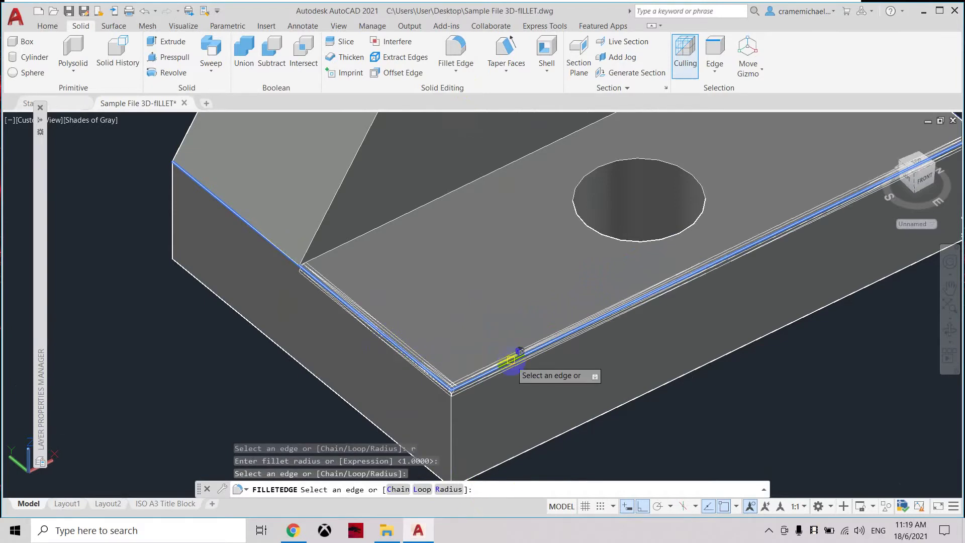
{"action": "scroll", "coordinate": [398, 305], "scroll_direction": "down", "scroll_amount": 3}
{"action": "scroll", "coordinate": [520, 260], "scroll_direction": "up", "scroll_amount": 3}
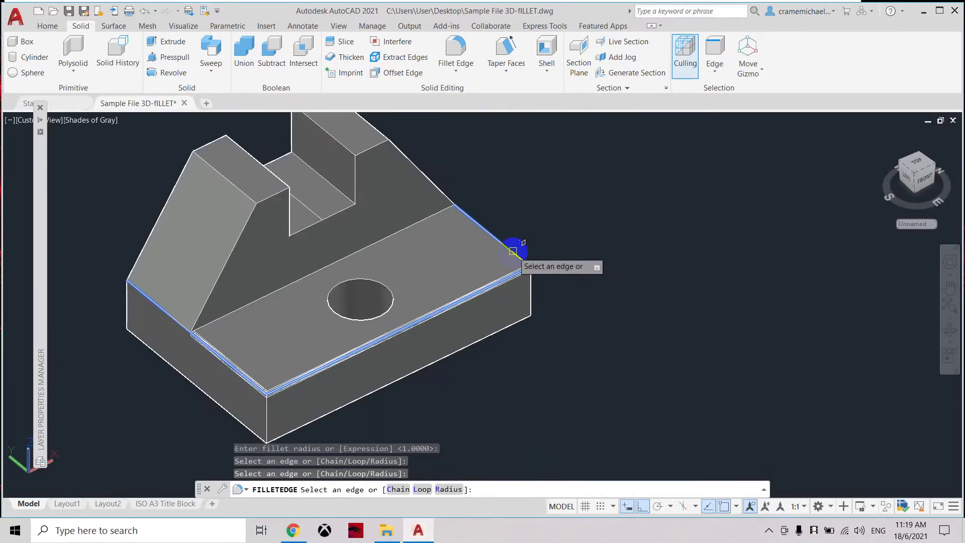
{"action": "scroll", "coordinate": [512, 250], "scroll_direction": "up", "scroll_amount": 3}
{"action": "scroll", "coordinate": [511, 251], "scroll_direction": "down", "scroll_amount": 5}
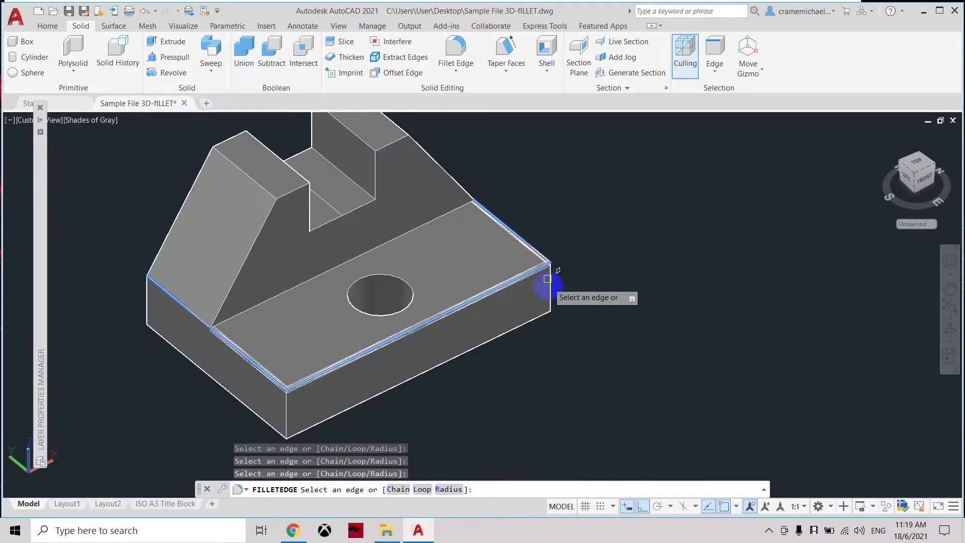
Add the front, left and right vertical corner edges, then apply the fillet
{"action": "middle_click_drag", "start_coordinate": [523, 319], "coordinate": [417, 303]}
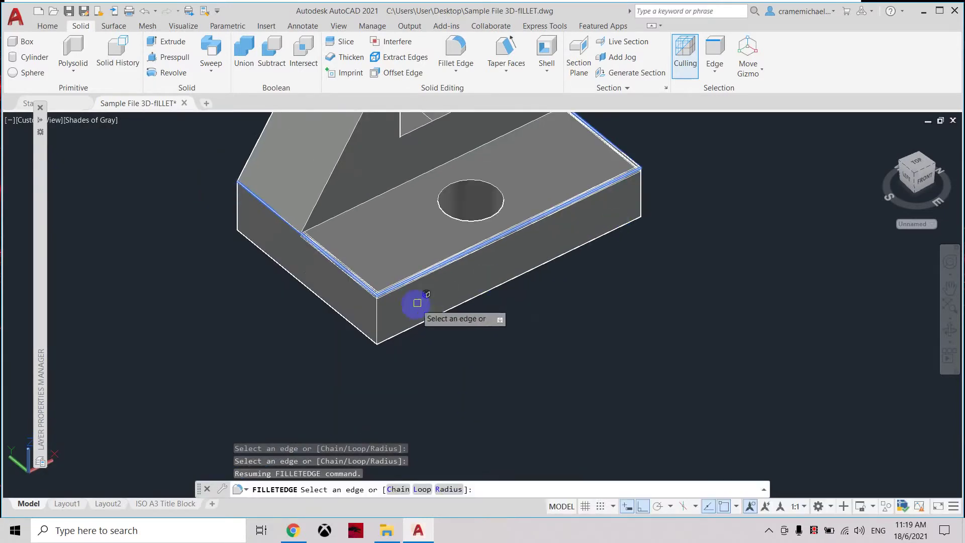
{"action": "left_click", "coordinate": [377, 313]}
{"action": "left_click", "coordinate": [642, 202]}
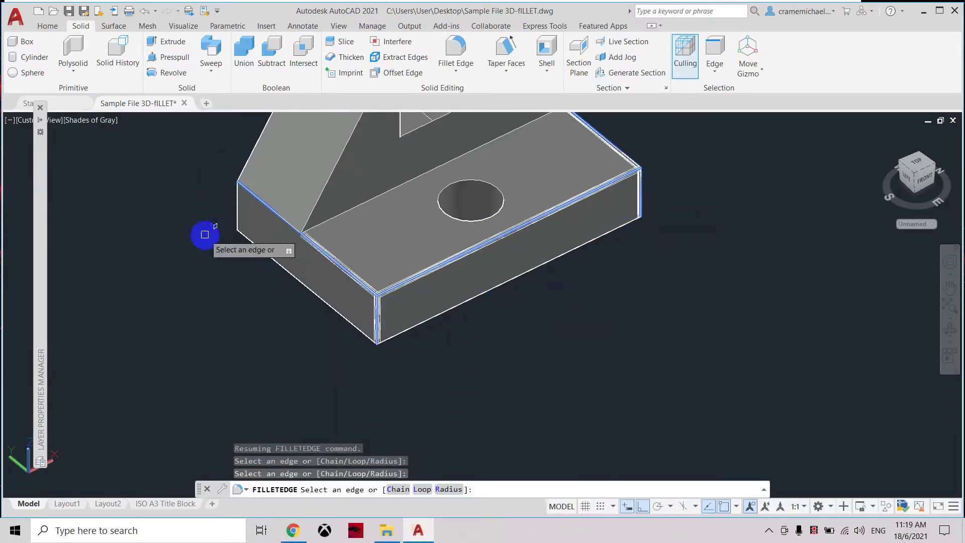
{"action": "left_click", "coordinate": [238, 207]}
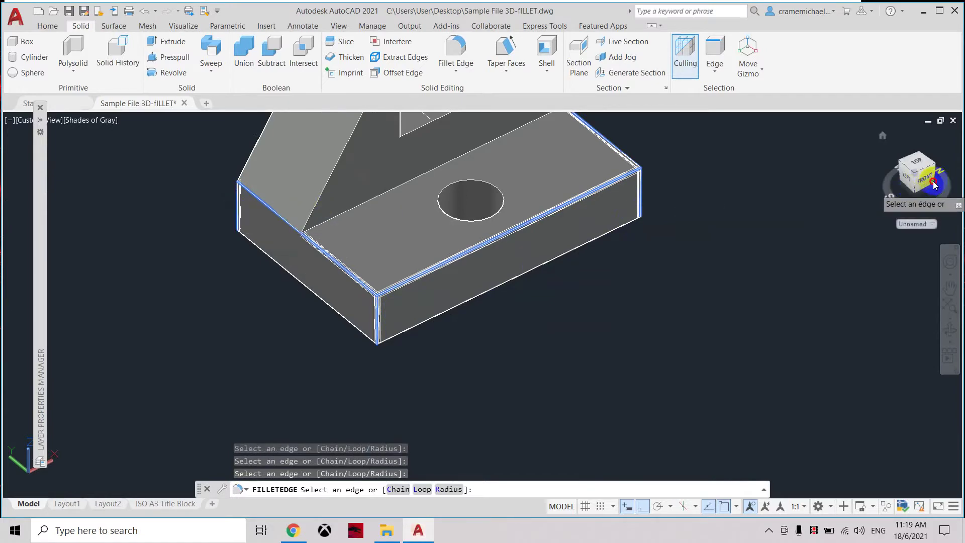
{"action": "middle_click_drag", "start_coordinate": [935, 183], "coordinate": [733, 177], "text": "shift"}
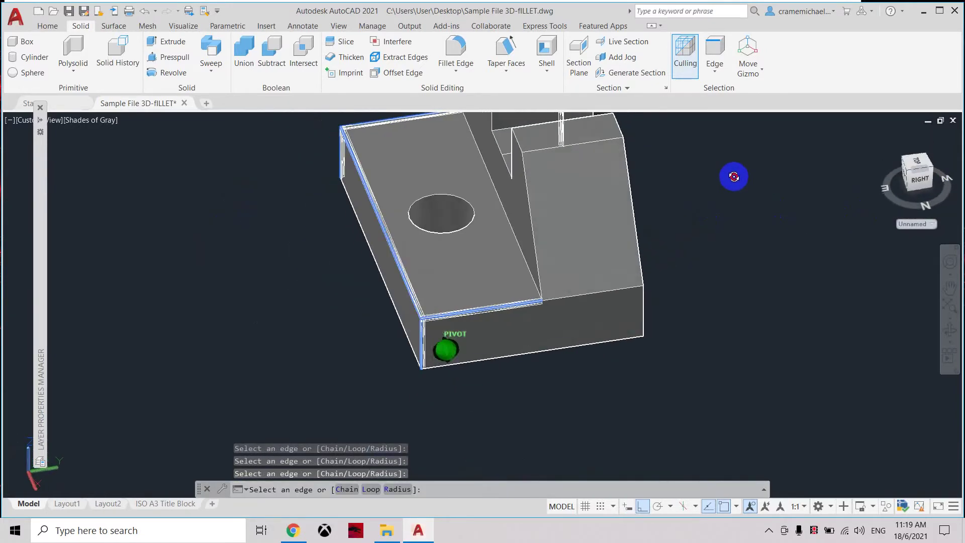
{"action": "left_click", "coordinate": [640, 310]}
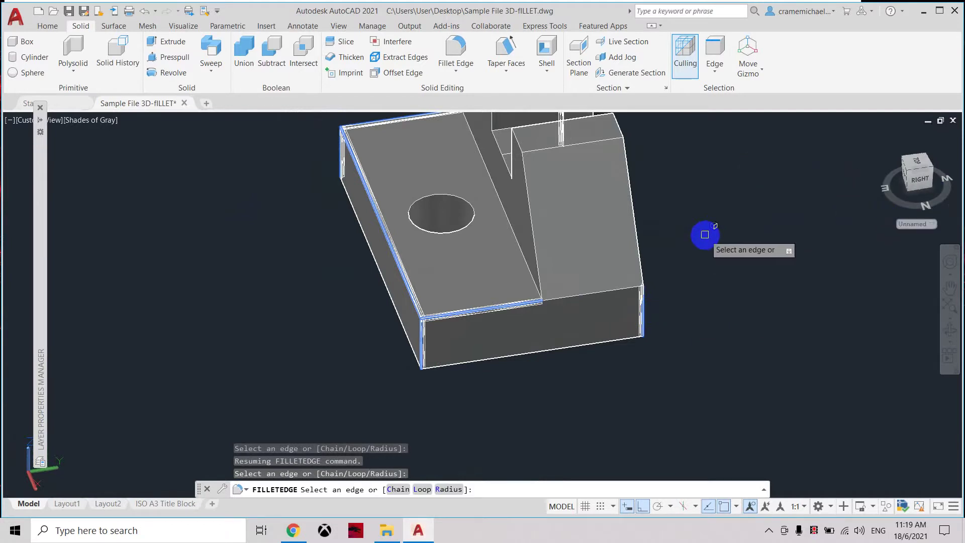
{"action": "key", "text": "Return"}
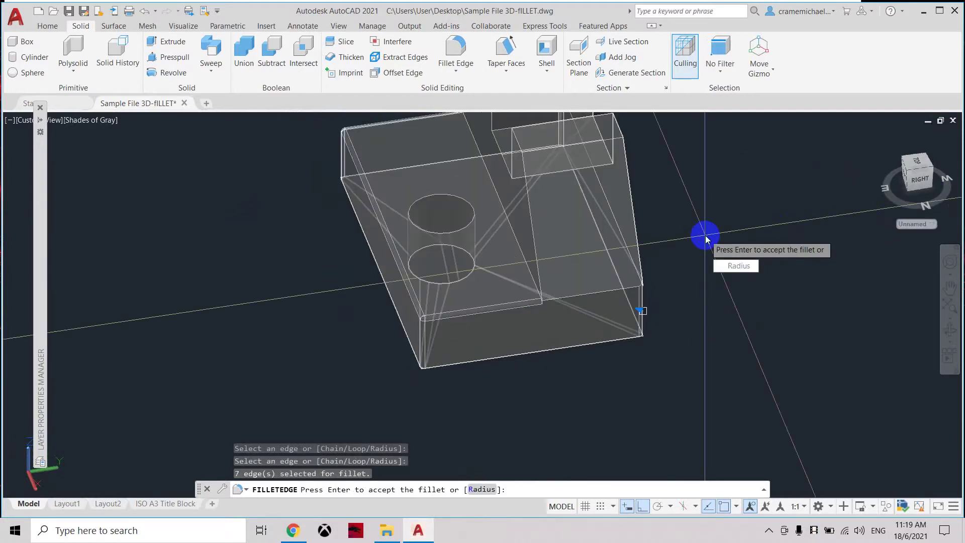
{"action": "key", "text": "Return"}
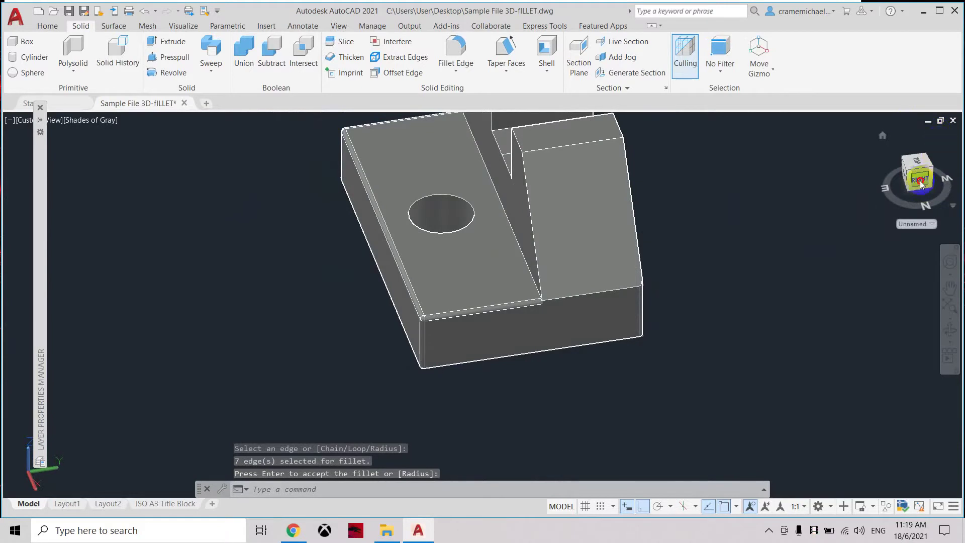
Orbit the bracket to inspect the fillets, then center its underside in view
{"action": "middle_click_drag", "start_coordinate": [920, 184], "coordinate": [925, 189], "text": "shift"}
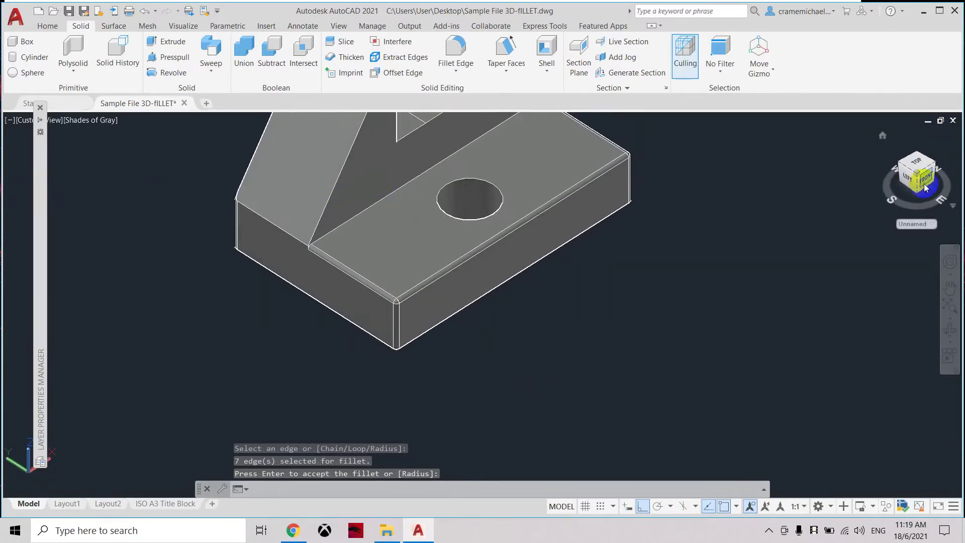
{"action": "key", "text": "Return"}
{"action": "scroll", "coordinate": [370, 268], "scroll_direction": "up", "scroll_amount": 1}
{"action": "scroll", "coordinate": [302, 276], "scroll_direction": "up", "scroll_amount": 1}
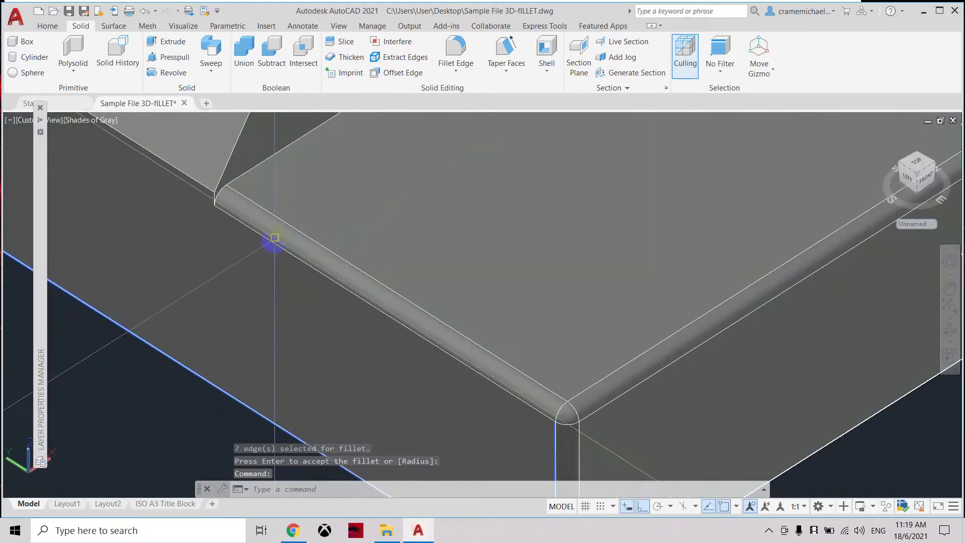
{"action": "scroll", "coordinate": [274, 237], "scroll_direction": "down", "scroll_amount": 1}
{"action": "scroll", "coordinate": [309, 237], "scroll_direction": "down", "scroll_amount": 2}
{"action": "scroll", "coordinate": [359, 299], "scroll_direction": "up", "scroll_amount": 2}
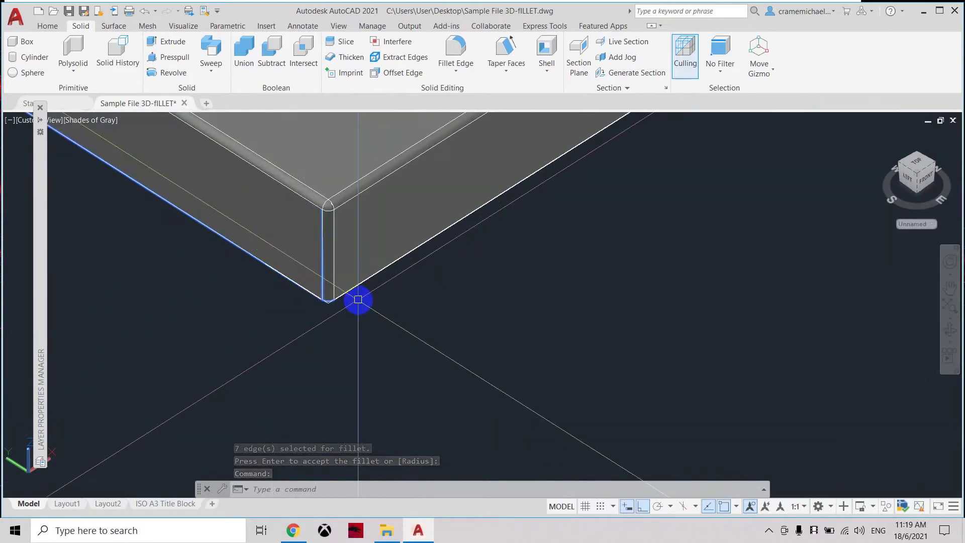
{"action": "scroll", "coordinate": [358, 299], "scroll_direction": "down", "scroll_amount": 2}
{"action": "mouse_move", "coordinate": [914, 174]}
{"action": "middle_mouse_down", "text": "shift"}
{"action": "mouse_move", "coordinate": [927, 122]}
{"action": "mouse_move", "coordinate": [924, 174]}
{"action": "middle_mouse_up", "text": "shift"}
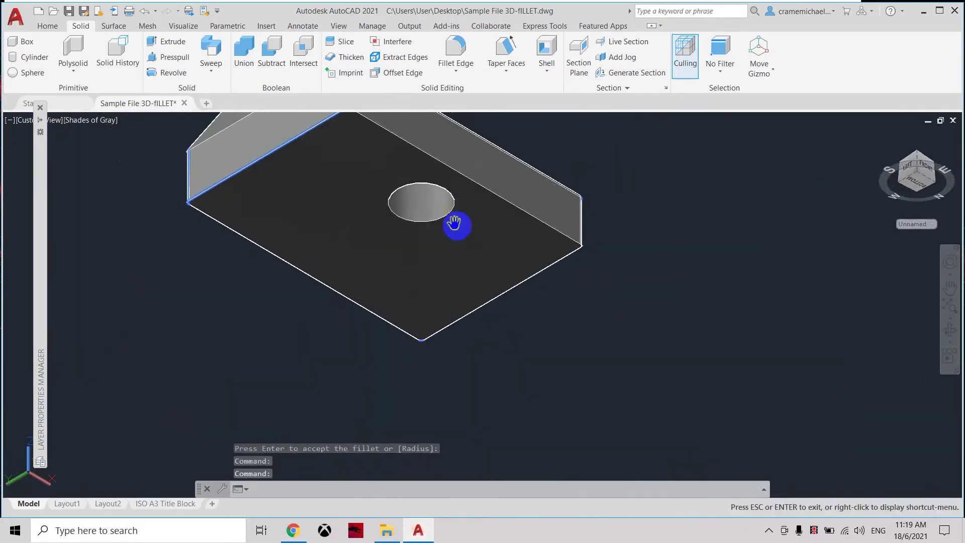
{"action": "middle_click_drag", "start_coordinate": [454, 222], "coordinate": [485, 283]}
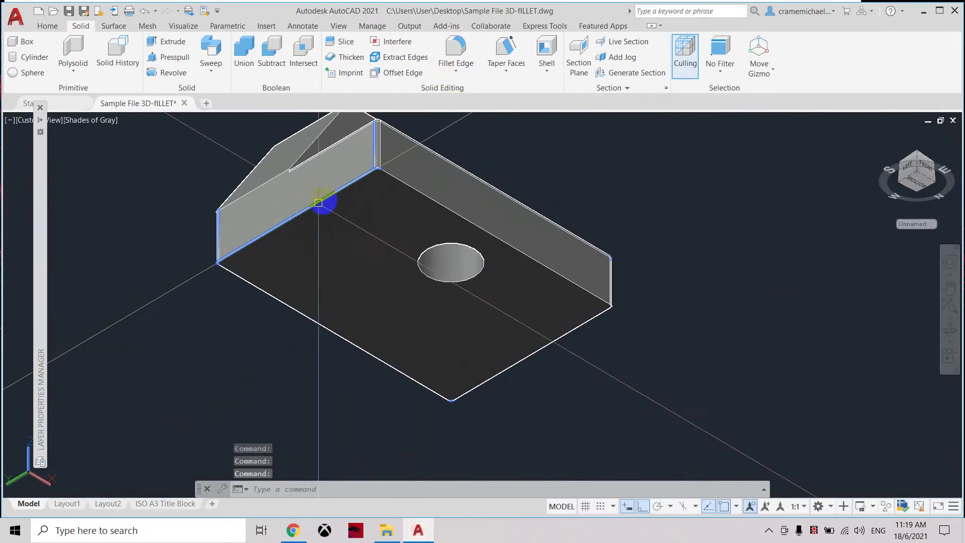
Start Chamfer Edge with both chamfer distances set to 1
{"action": "left_click", "coordinate": [462, 70]}
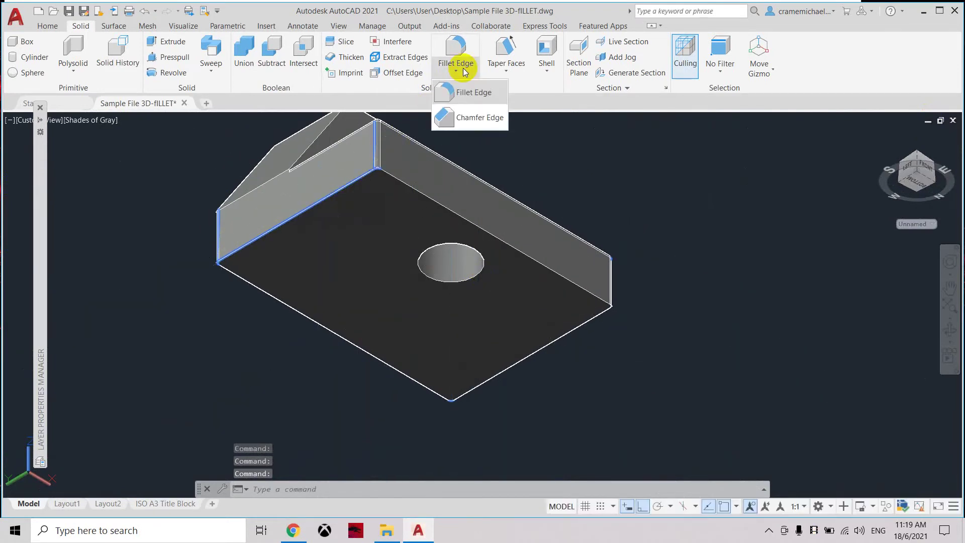
{"action": "left_click", "coordinate": [461, 118]}
{"action": "type", "text": "d"}
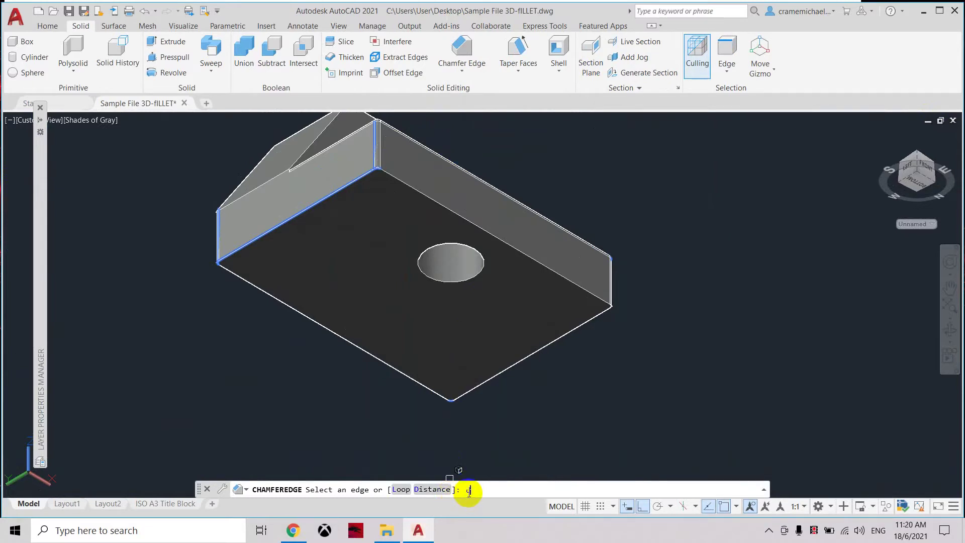
{"action": "key", "text": "Return"}
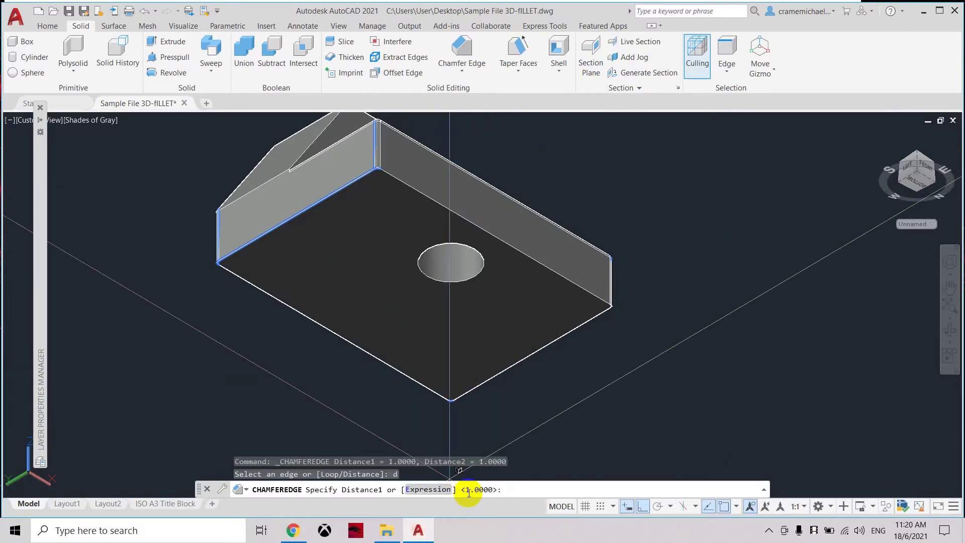
{"action": "type", "text": "1"}
{"action": "key", "text": "Return"}
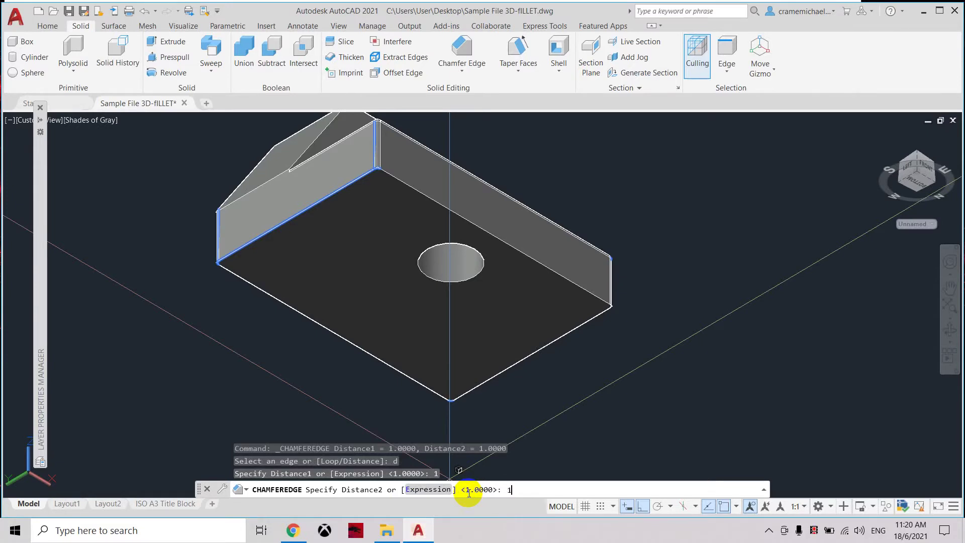
{"action": "key", "text": "Return"}
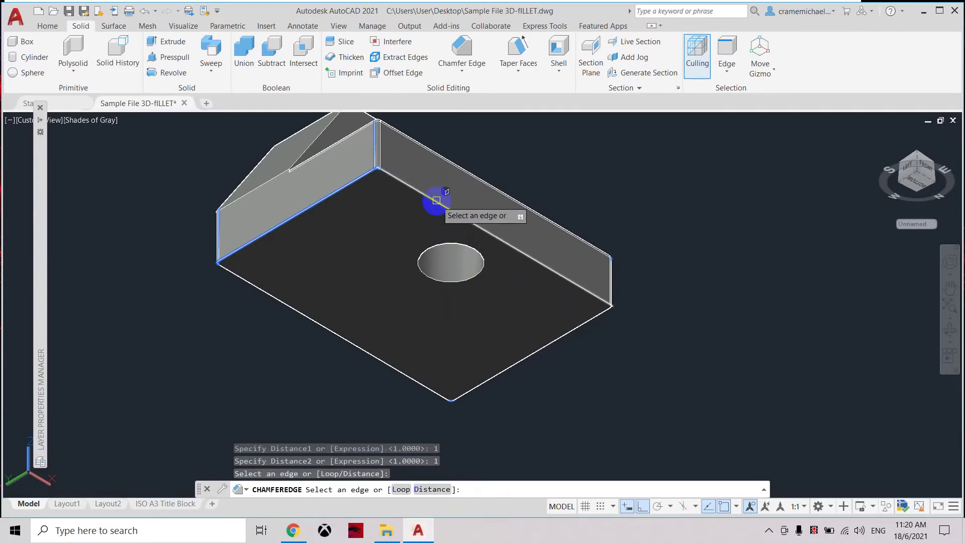
Turn the view to face the bottom and restart the 1 mm chamfer
{"action": "left_click", "coordinate": [444, 205]}
{"action": "left_click", "coordinate": [924, 177]}
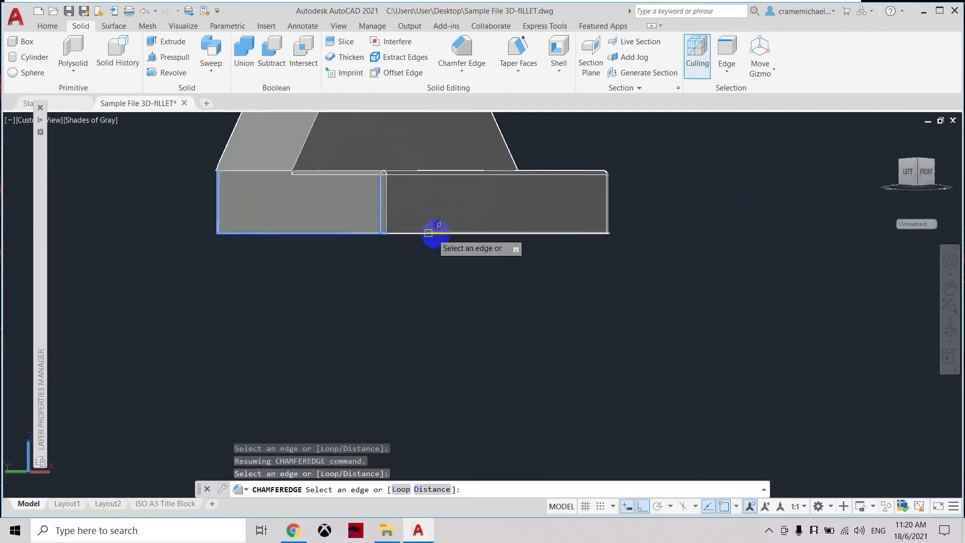
{"action": "left_click", "coordinate": [931, 162]}
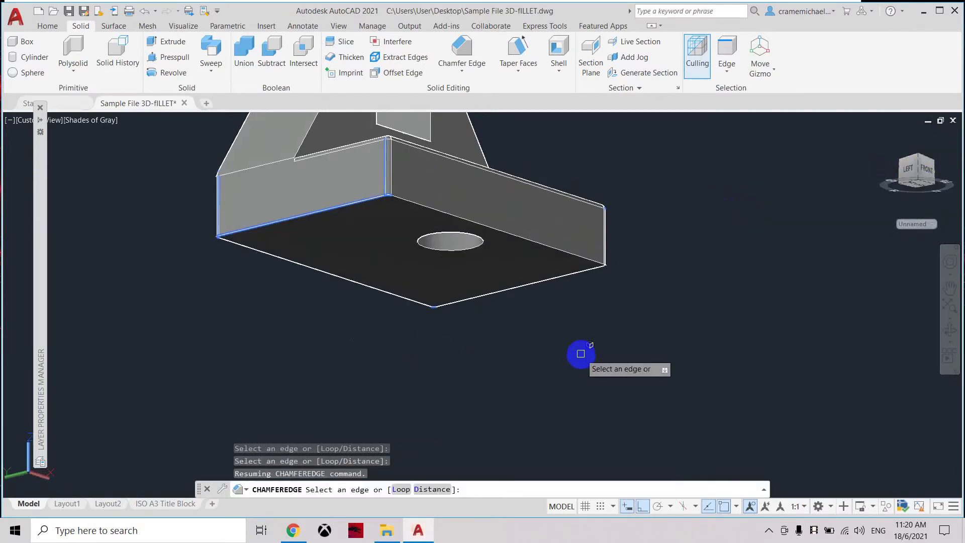
{"action": "key", "text": "Return"}
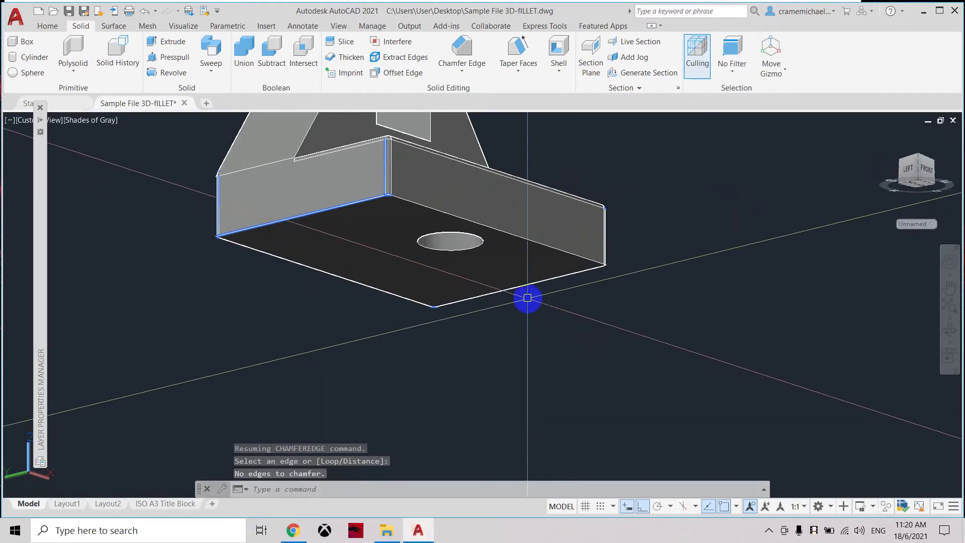
{"action": "key", "text": "Return"}
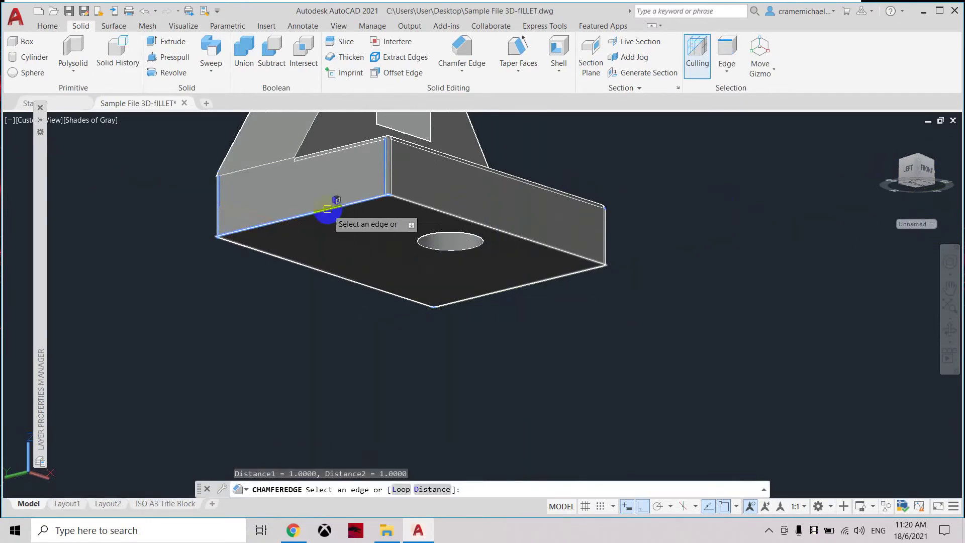
Chamfer the four bottom edges of the base at 1 mm
{"action": "left_click", "coordinate": [327, 208]}
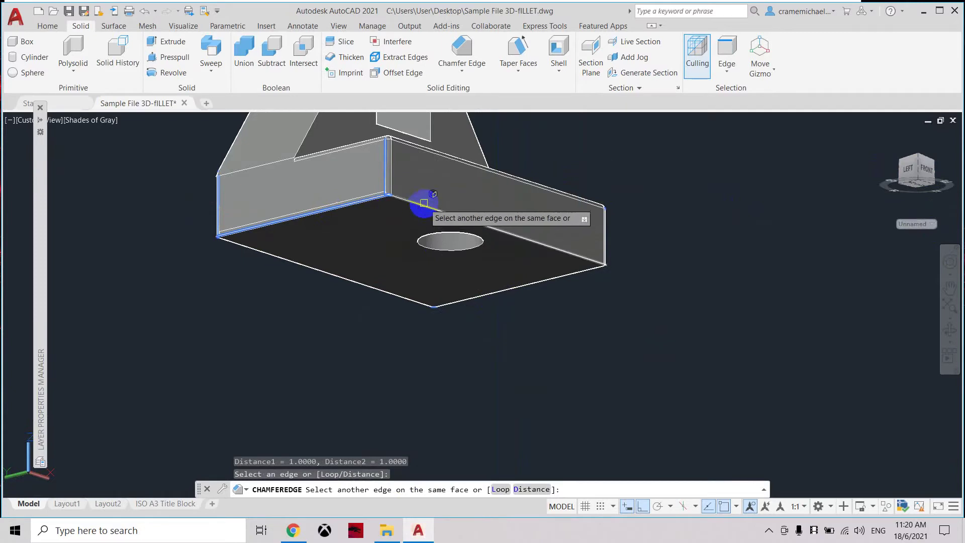
{"action": "left_click", "coordinate": [424, 202]}
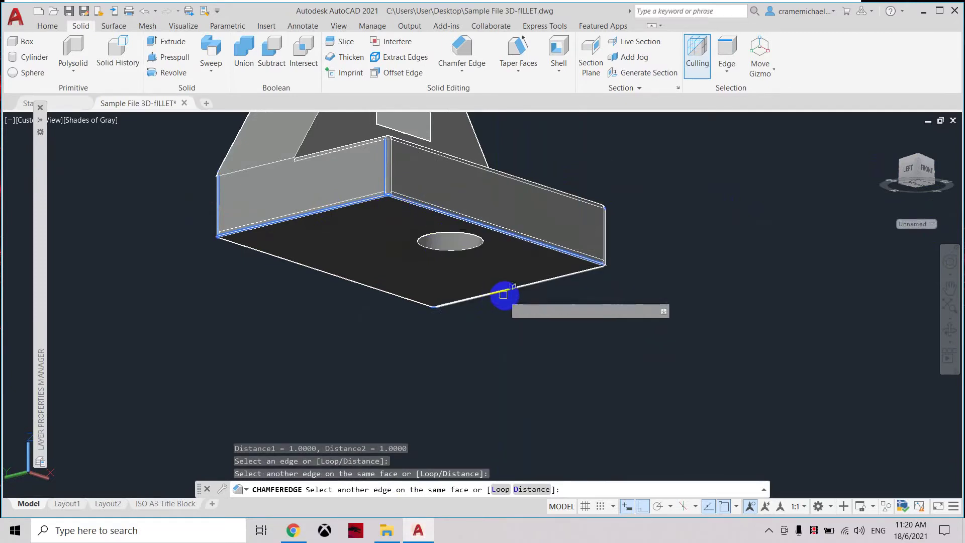
{"action": "left_click", "coordinate": [512, 289]}
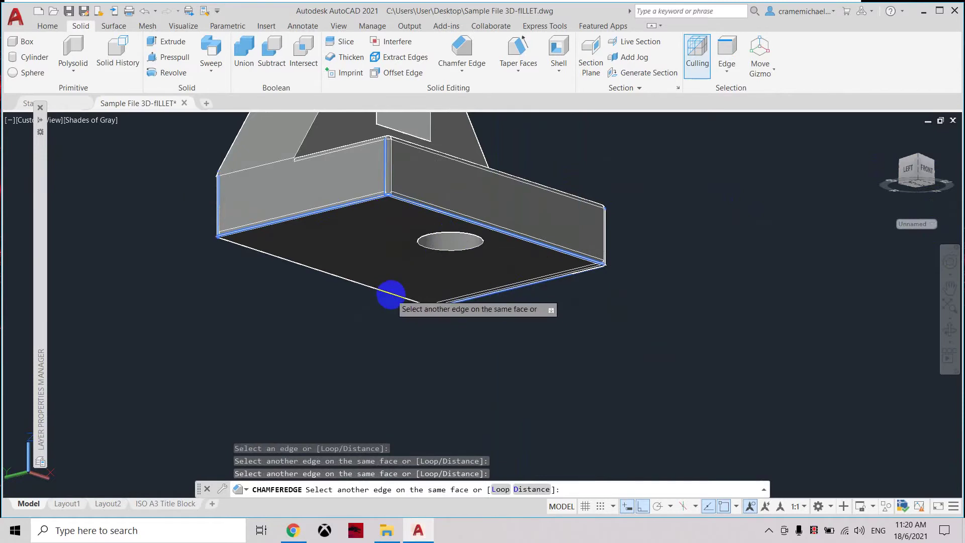
{"action": "left_click", "coordinate": [390, 294]}
{"action": "key", "text": "Return"}
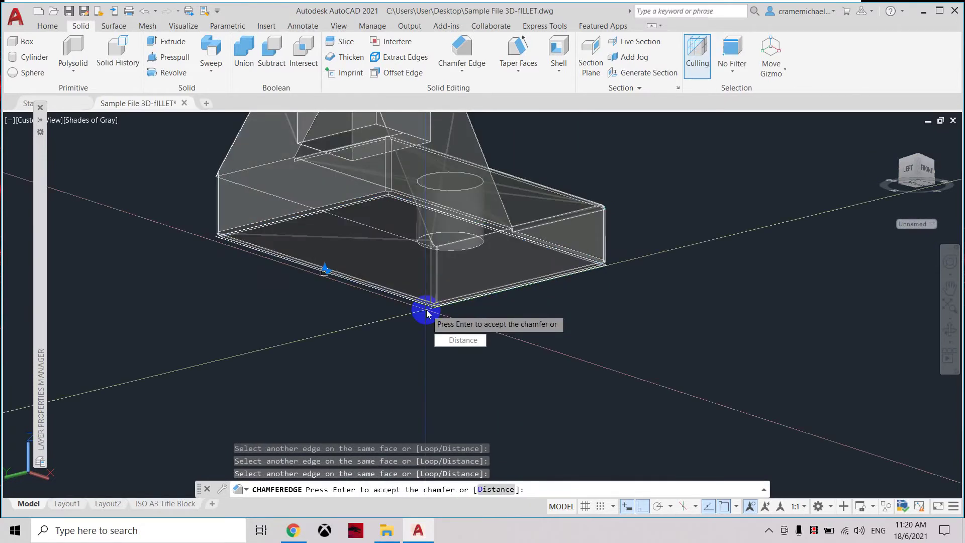
{"action": "key", "text": "Return"}
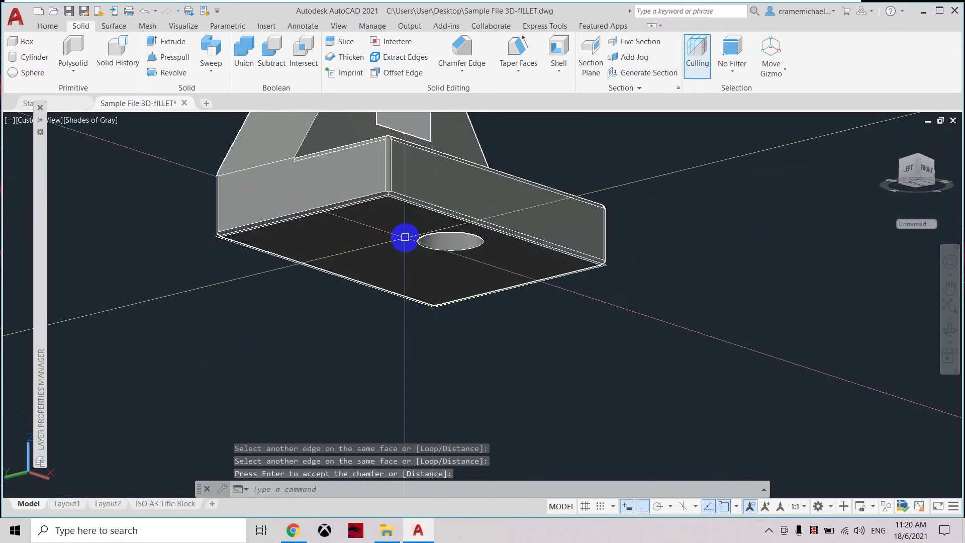
{"action": "scroll", "coordinate": [403, 237], "scroll_direction": "up", "scroll_amount": 5}
{"action": "scroll", "coordinate": [460, 233], "scroll_direction": "down", "scroll_amount": 4}
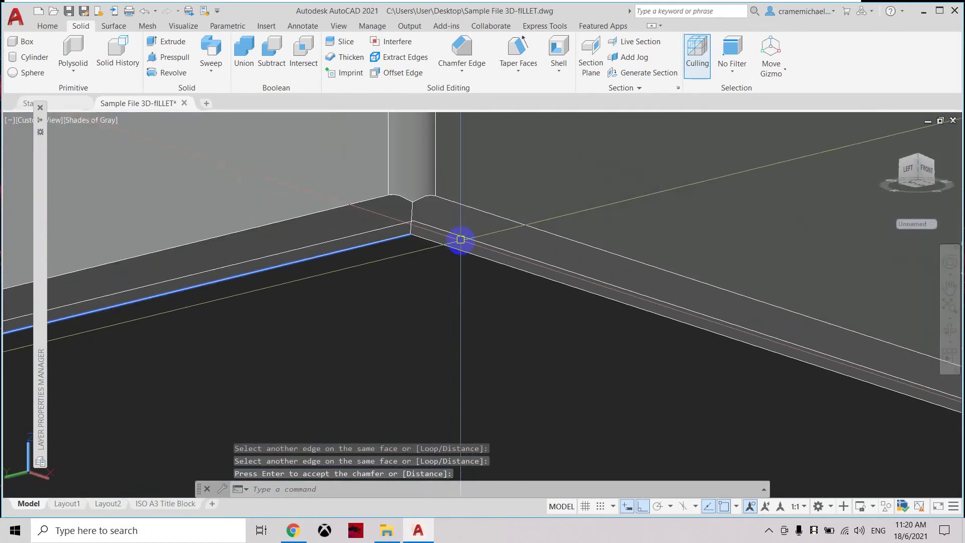
View the bracket from the right side, shifted slightly left, to inspect the chamfer
{"action": "middle_click_drag", "start_coordinate": [926, 179], "coordinate": [683, 199], "text": "shift"}
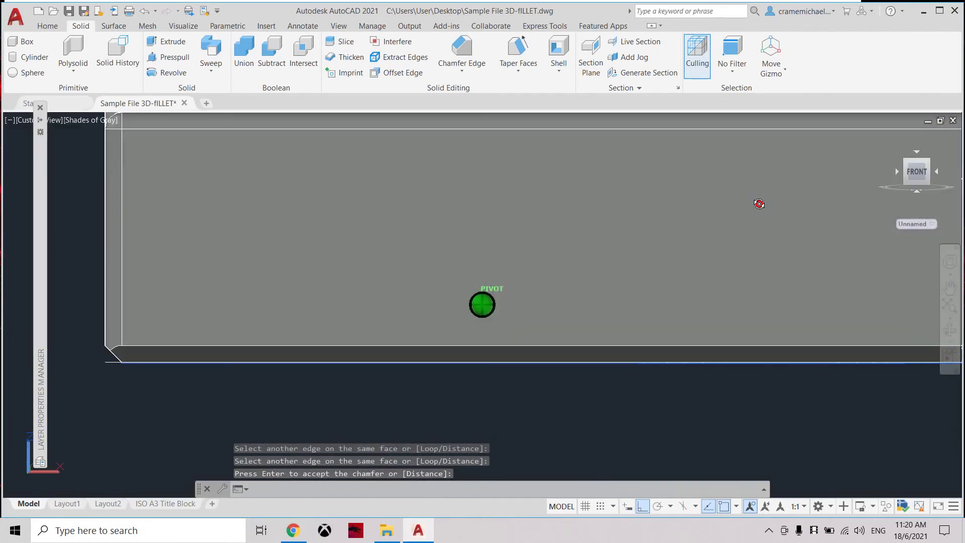
{"action": "middle_click_drag", "start_coordinate": [683, 200], "coordinate": [482, 220], "text": "shift"}
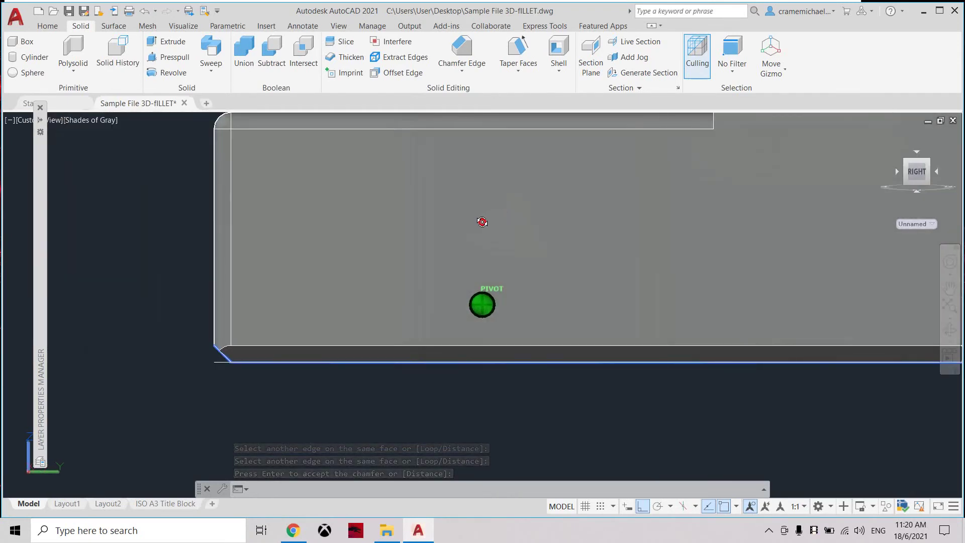
{"action": "key", "text": "Return"}
{"action": "middle_click_drag", "start_coordinate": [545, 274], "coordinate": [587, 239]}
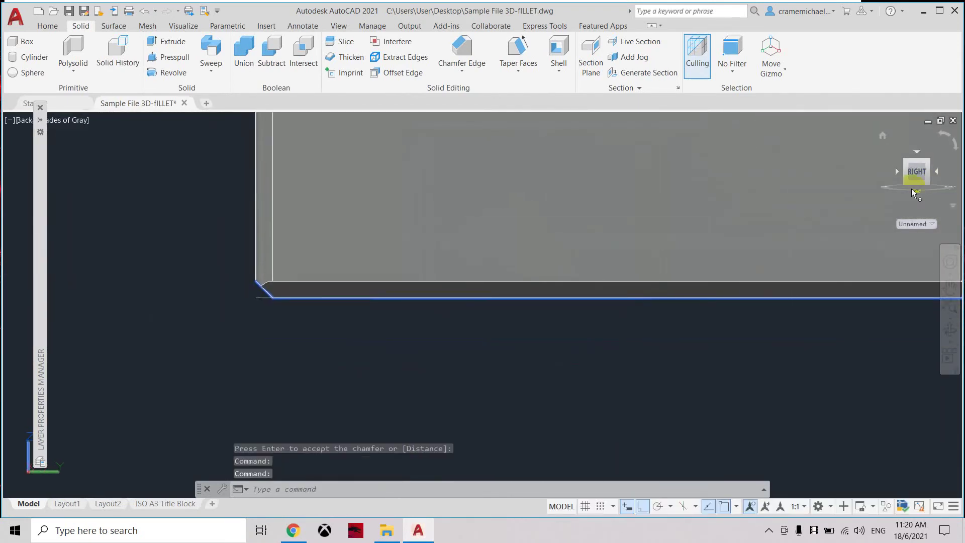
{"action": "mouse_move", "coordinate": [895, 168]}
{"action": "middle_mouse_down", "text": "shift"}
{"action": "mouse_move", "coordinate": [869, 177]}
{"action": "mouse_move", "coordinate": [913, 169]}
{"action": "middle_mouse_up", "text": "shift"}
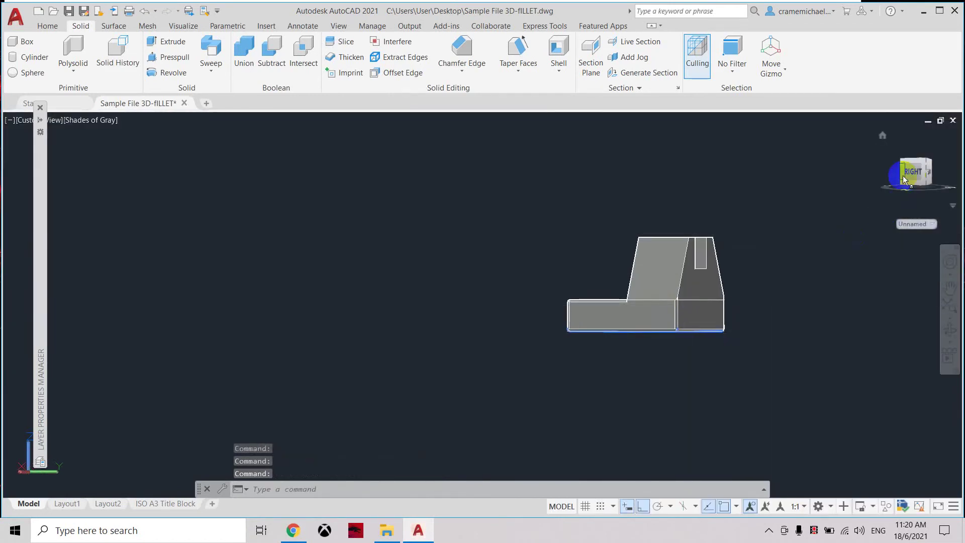
{"action": "middle_click_drag", "start_coordinate": [744, 254], "coordinate": [646, 241]}
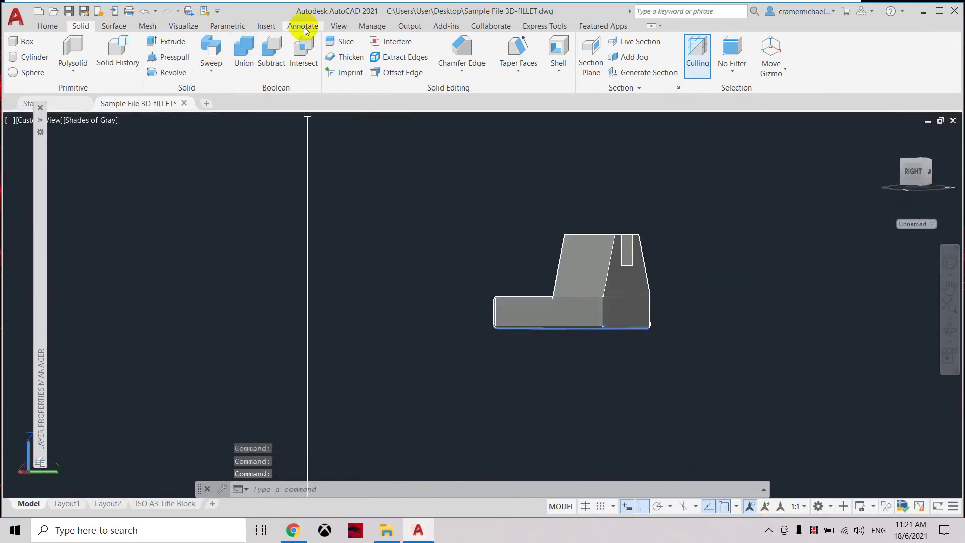
Set the view to the SE Isometric preset
{"action": "left_click", "coordinate": [340, 26]}
{"action": "left_click", "coordinate": [179, 42]}
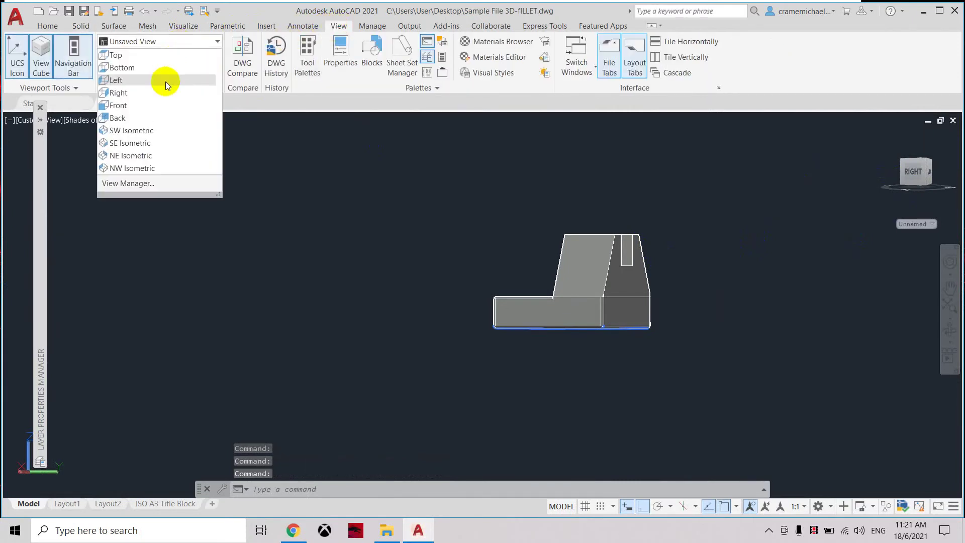
{"action": "left_click", "coordinate": [159, 146]}
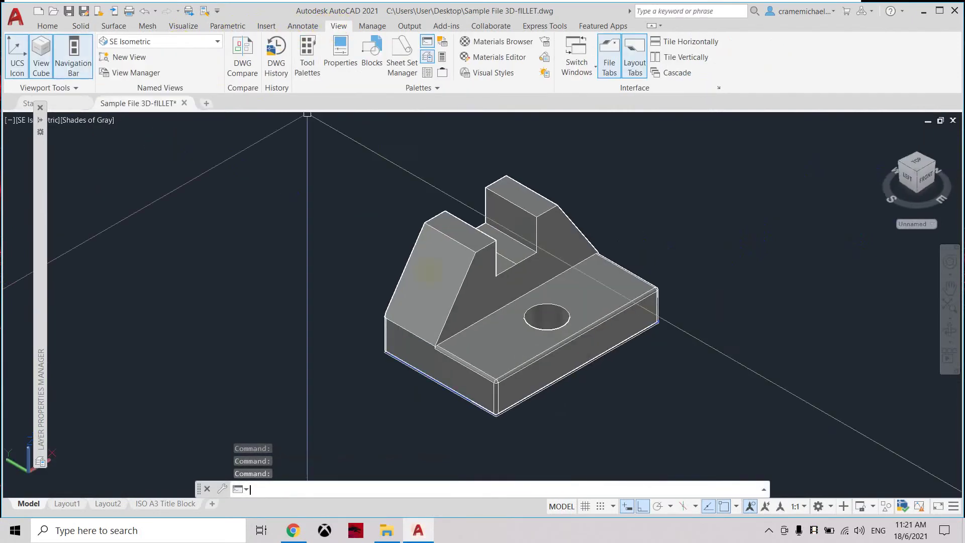
{"action": "scroll", "coordinate": [548, 425], "scroll_direction": "up", "scroll_amount": 5}
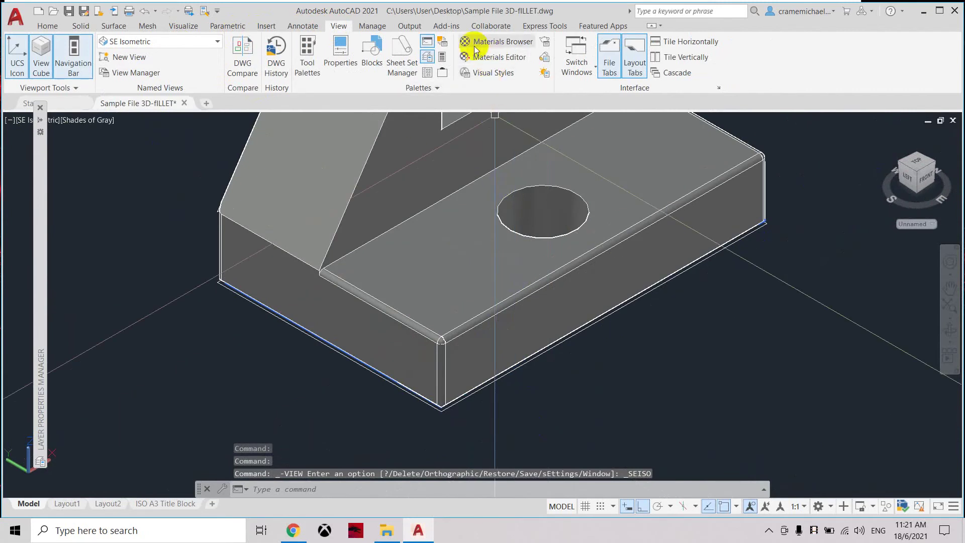
{"action": "left_click", "coordinate": [47, 25]}
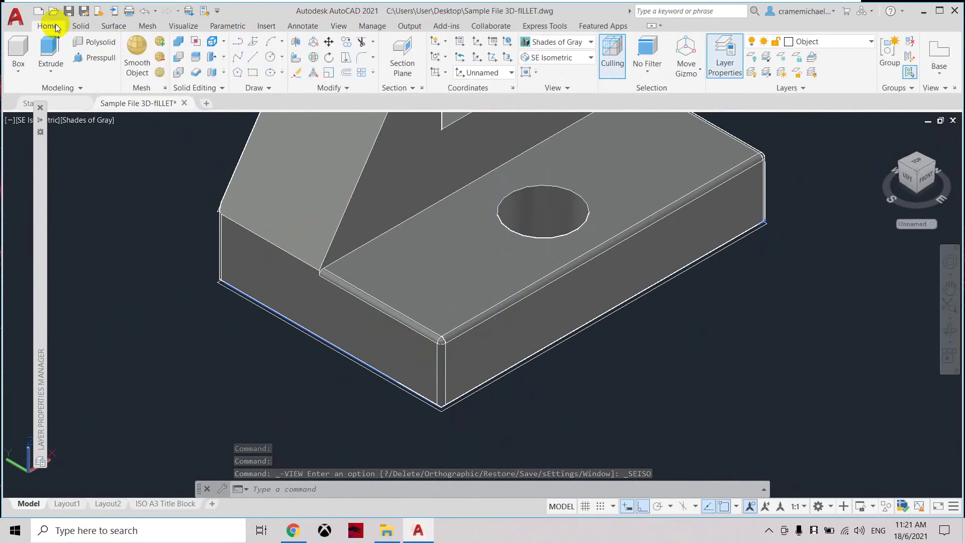
Apply the Realistic visual style and orbit close to the filleted plate corners
{"action": "left_click", "coordinate": [582, 41]}
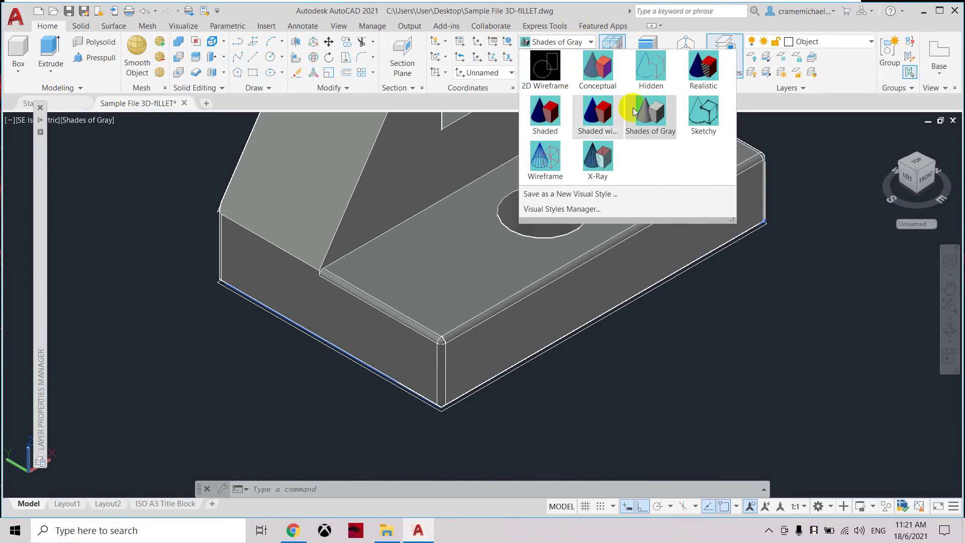
{"action": "left_click", "coordinate": [702, 67]}
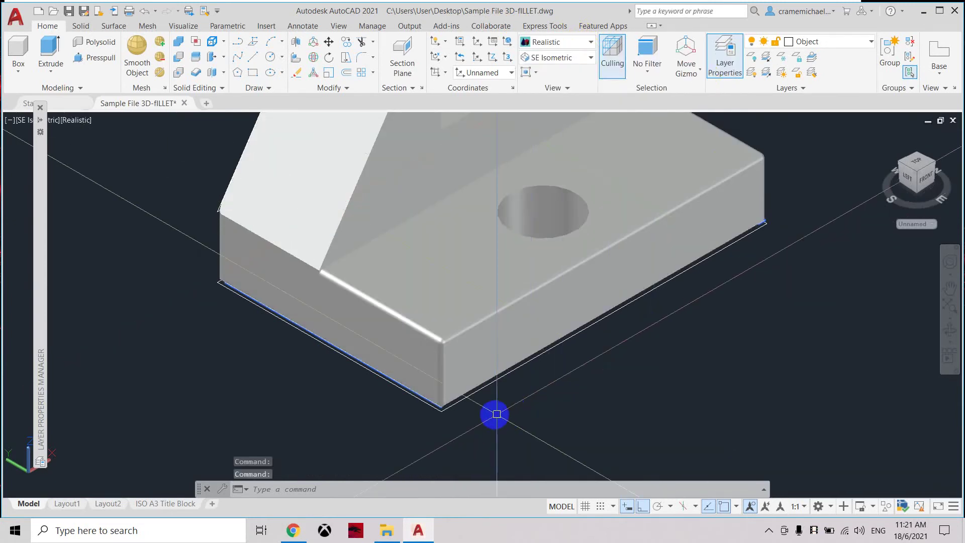
{"action": "scroll", "coordinate": [490, 407], "scroll_direction": "up", "scroll_amount": 3}
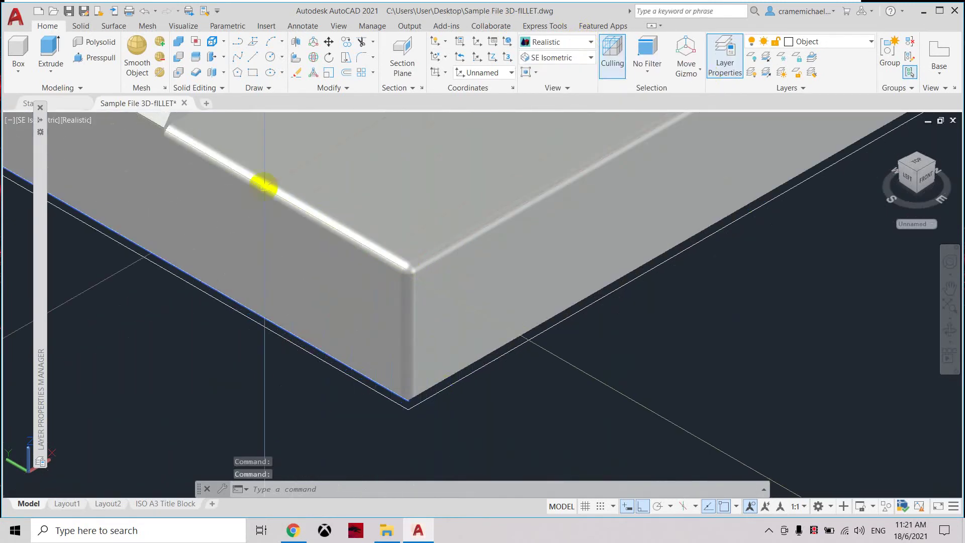
{"action": "middle_click_drag", "start_coordinate": [557, 251], "coordinate": [571, 291]}
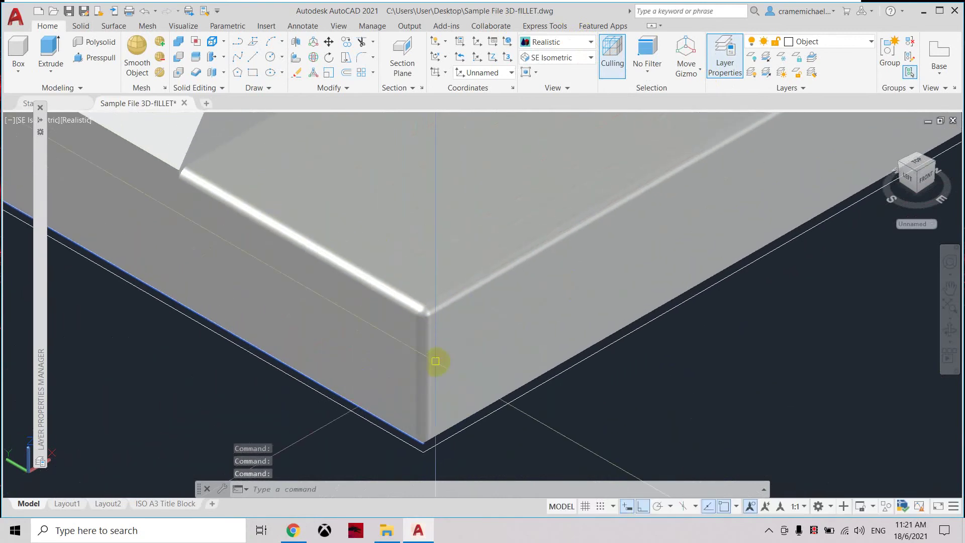
{"action": "middle_click_drag", "start_coordinate": [476, 235], "coordinate": [620, 213], "text": "shift"}
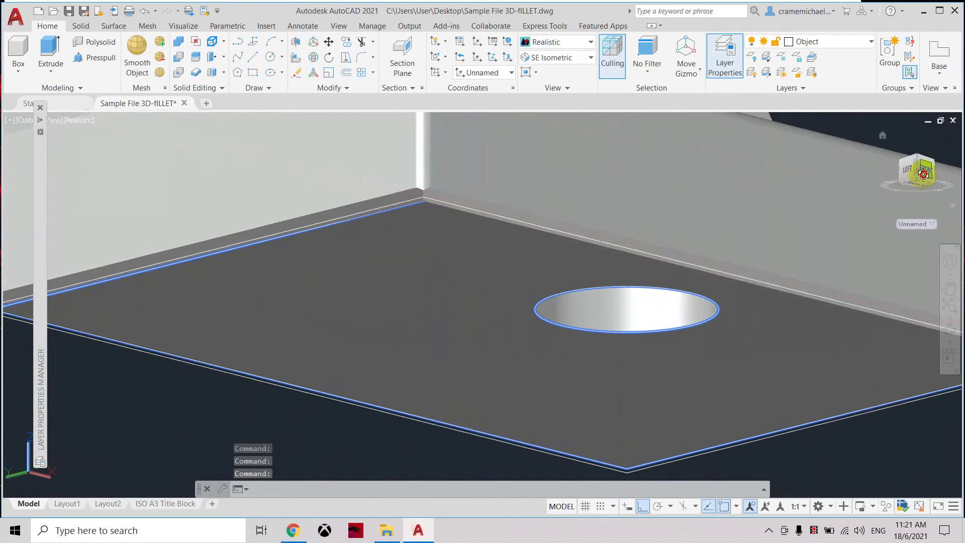
{"action": "mouse_move", "coordinate": [475, 234]}
{"action": "middle_mouse_down", "text": "shift"}
{"action": "mouse_move", "coordinate": [486, 174]}
{"action": "mouse_move", "coordinate": [453, 323]}
{"action": "mouse_move", "coordinate": [497, 203]}
{"action": "middle_mouse_up", "text": "shift"}
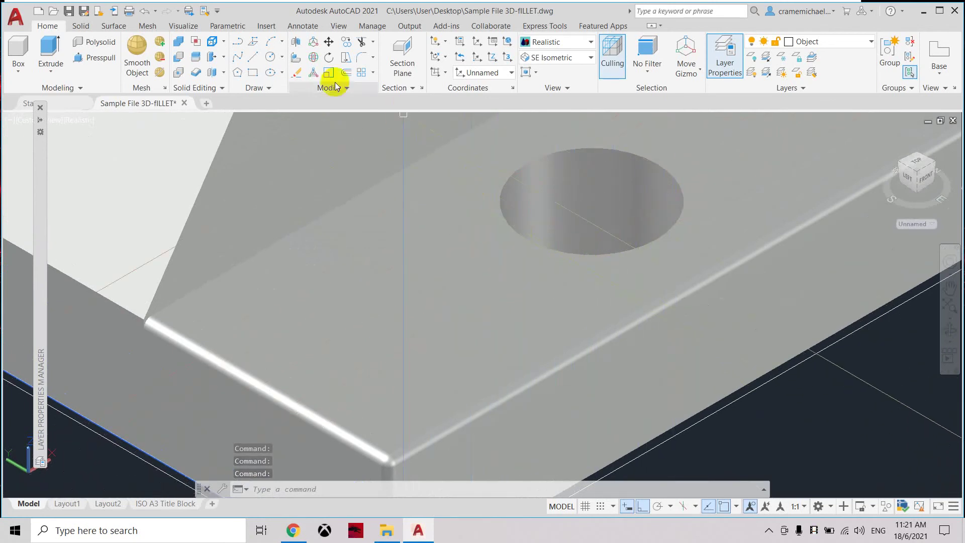
Fillet the top rim of the hole in the base plate
{"action": "left_click", "coordinate": [81, 27]}
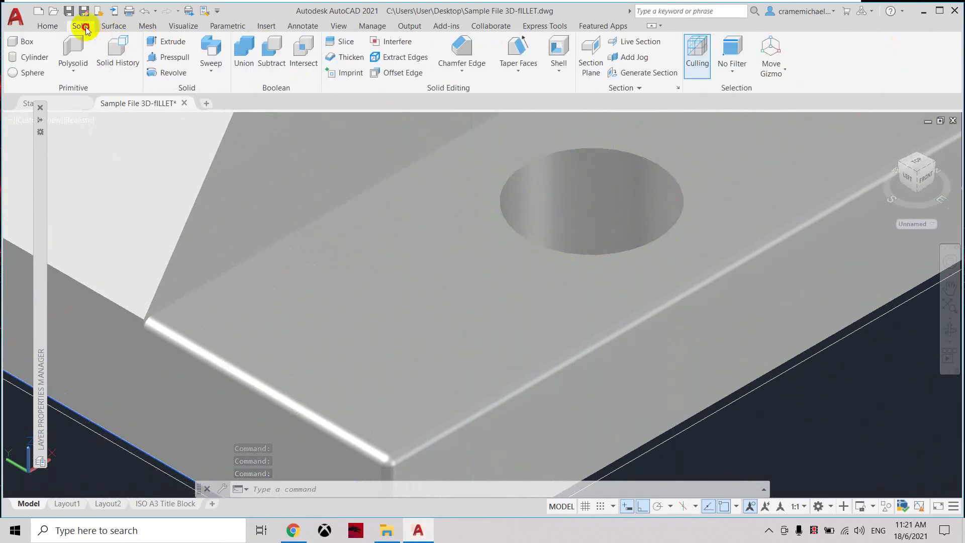
{"action": "left_click", "coordinate": [473, 74]}
{"action": "left_click", "coordinate": [470, 92]}
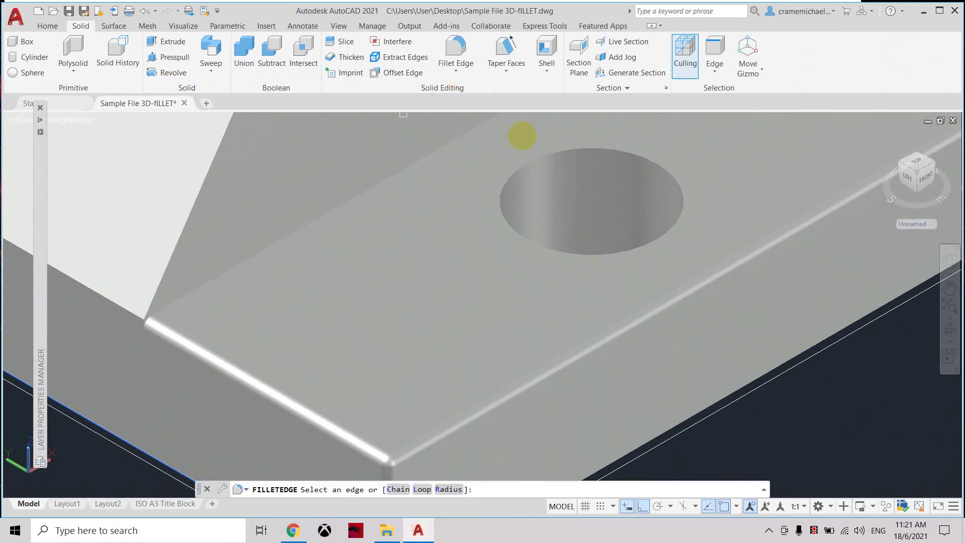
{"action": "left_click", "coordinate": [536, 162]}
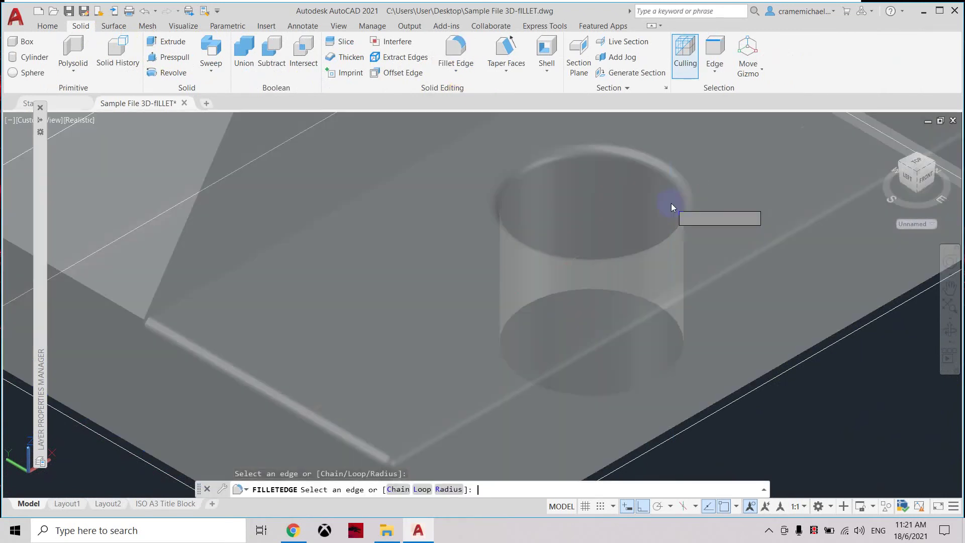
{"action": "left_click", "coordinate": [671, 202]}
{"action": "key", "text": "Return"}
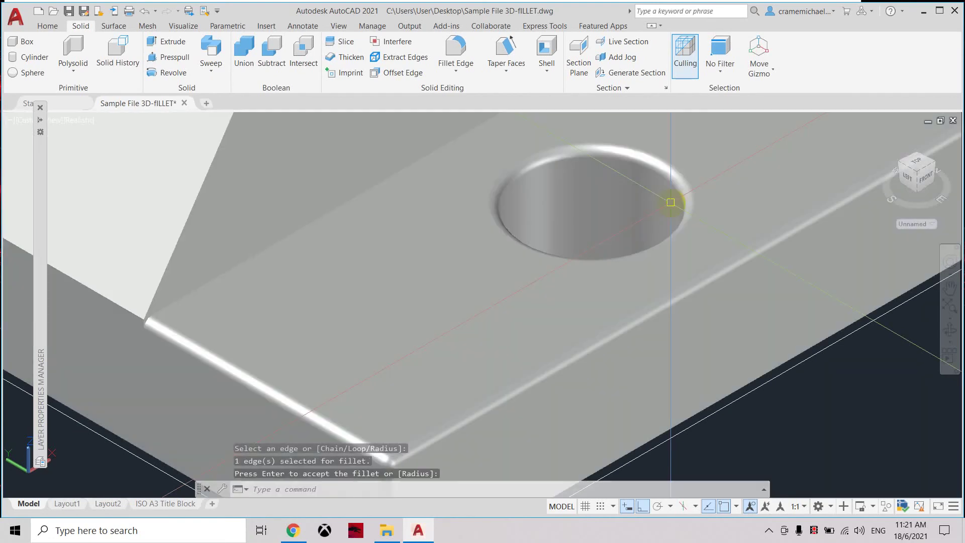
Orbit the bracket to show the hole from underneath
{"action": "left_click_drag", "start_coordinate": [933, 178], "coordinate": [930, 158]}
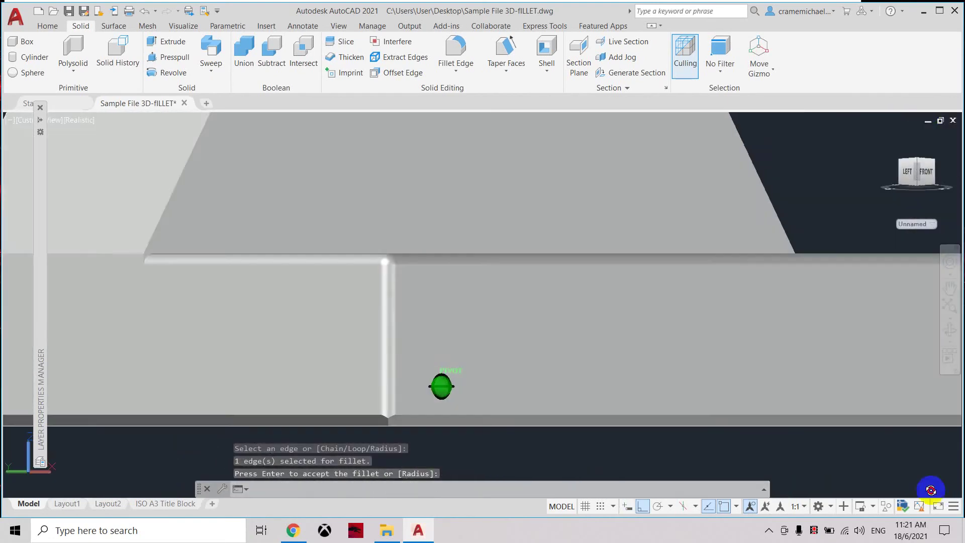
{"action": "scroll", "coordinate": [442, 386], "scroll_direction": "down", "scroll_amount": 3}
{"action": "key", "text": "Return"}
{"action": "middle_click_drag", "start_coordinate": [700, 280], "coordinate": [593, 155], "text": "shift"}
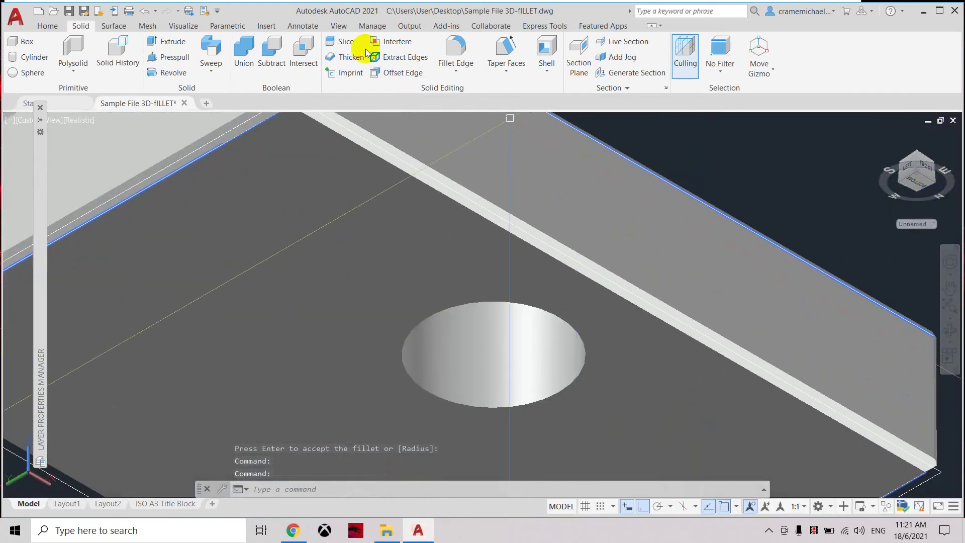
{"action": "left_click", "coordinate": [449, 67]}
Fillet the hole's bottom edge with Fillet Edge, then orbit back toward the top
{"action": "left_click", "coordinate": [461, 91]}
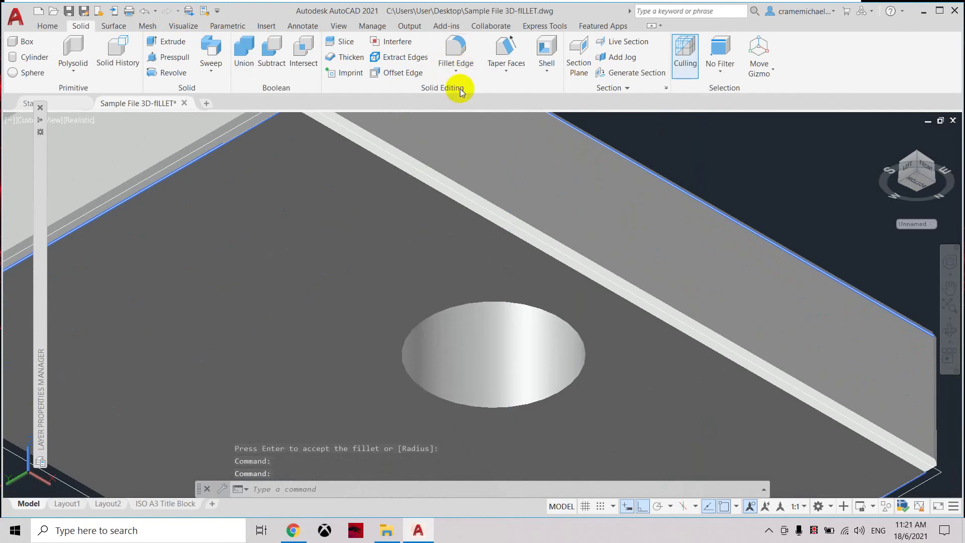
{"action": "left_click", "coordinate": [436, 316]}
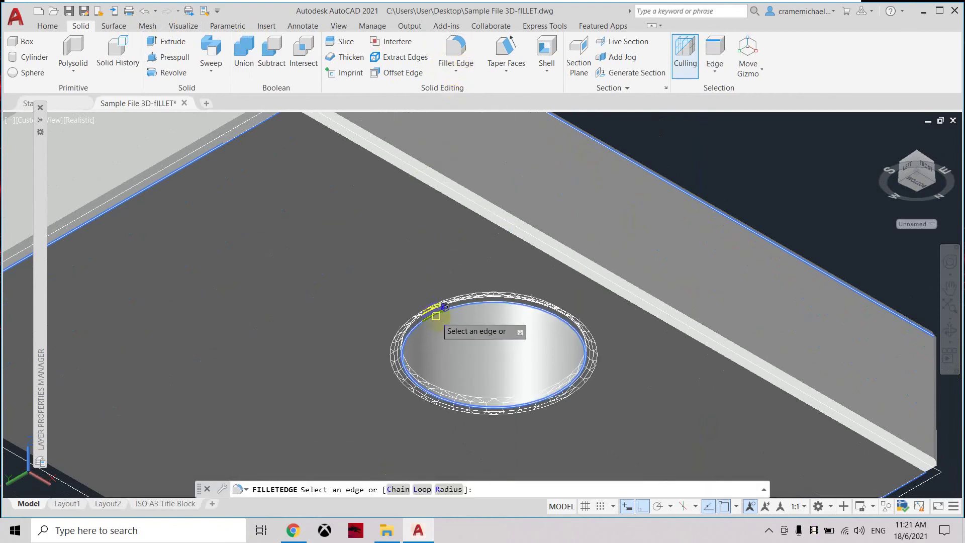
{"action": "key", "text": "Return"}
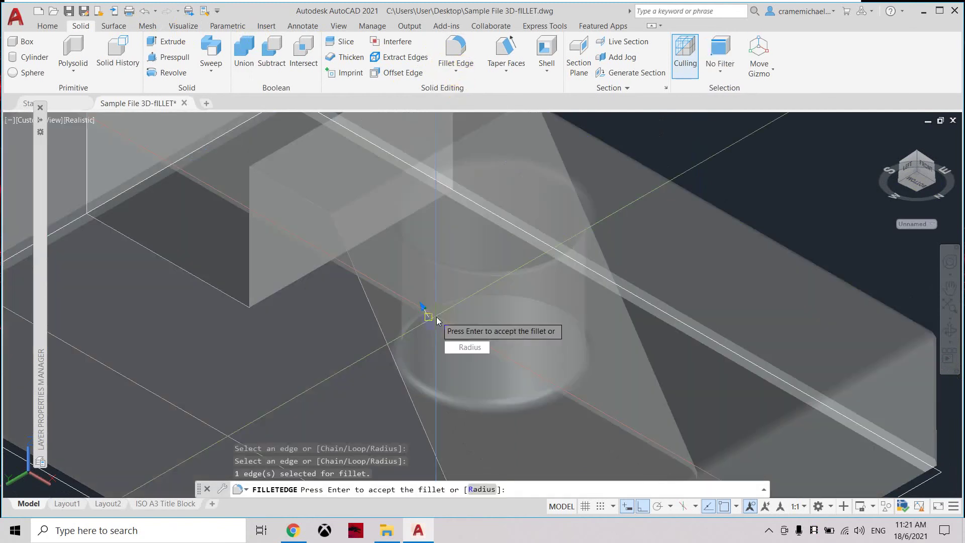
{"action": "key", "text": "Return"}
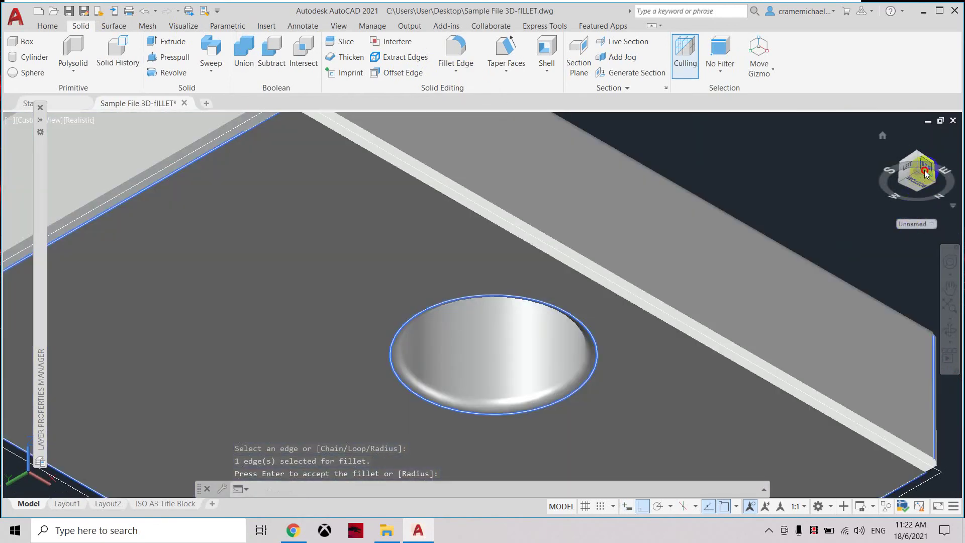
{"action": "middle_click_drag", "start_coordinate": [345, 244], "coordinate": [652, 119], "text": "shift"}
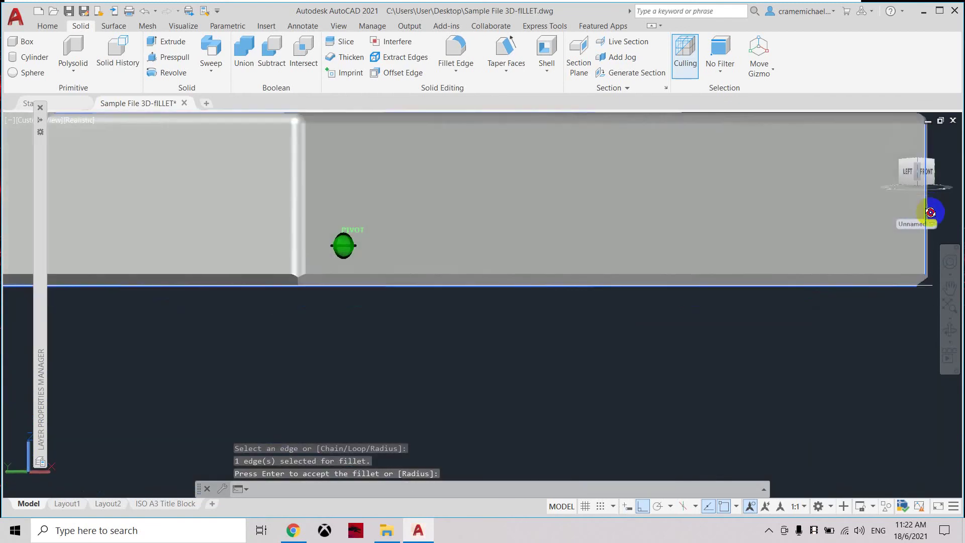
Pan the view until the whole filleted and chamfered bracket is centred
{"action": "key", "text": "Return"}
{"action": "scroll", "coordinate": [635, 275], "scroll_direction": "down", "scroll_amount": 5}
{"action": "scroll", "coordinate": [577, 254], "scroll_direction": "down", "scroll_amount": 3}
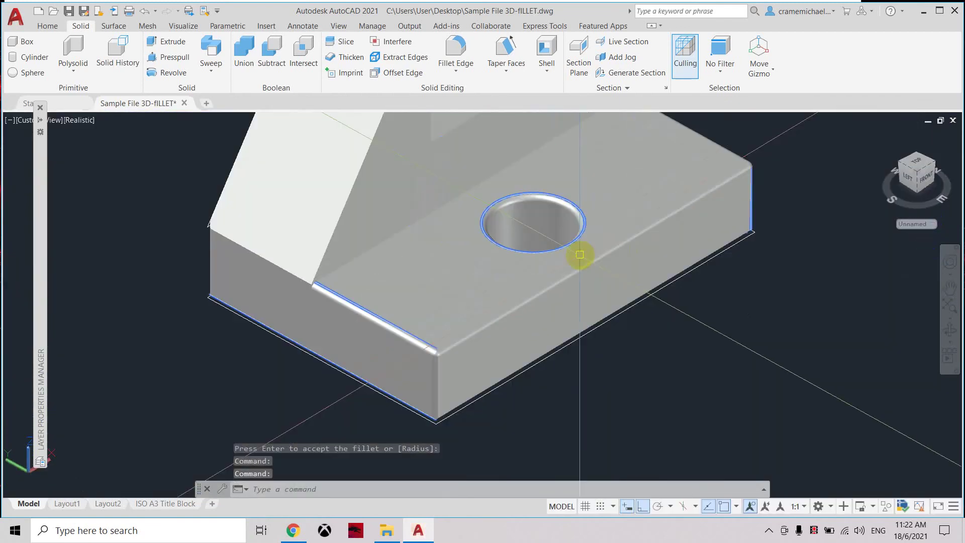
{"action": "scroll", "coordinate": [550, 216], "scroll_direction": "down", "scroll_amount": 2}
{"action": "middle_click_drag", "start_coordinate": [549, 216], "coordinate": [514, 253]}
{"action": "scroll", "coordinate": [513, 252], "scroll_direction": "up", "scroll_amount": 3}
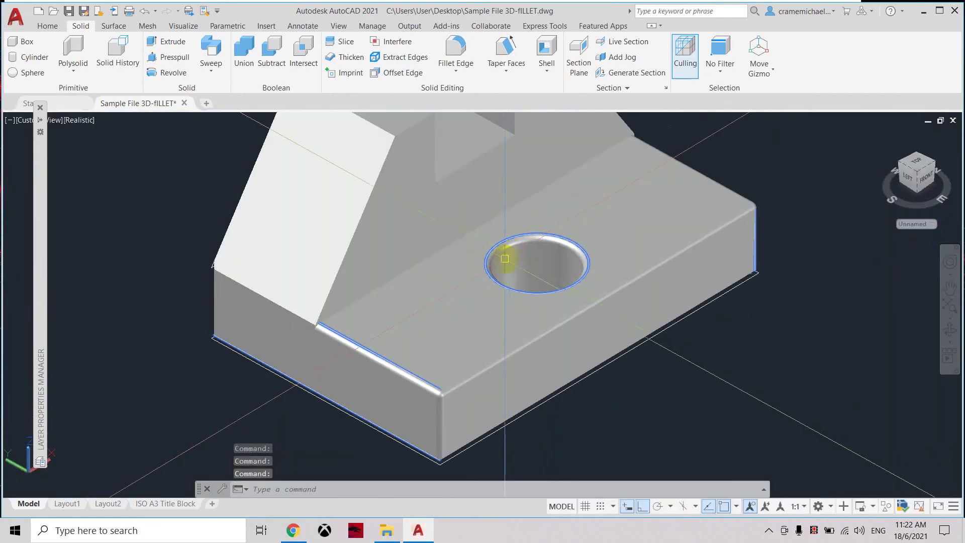
{"action": "middle_click_drag", "start_coordinate": [438, 309], "coordinate": [422, 291]}
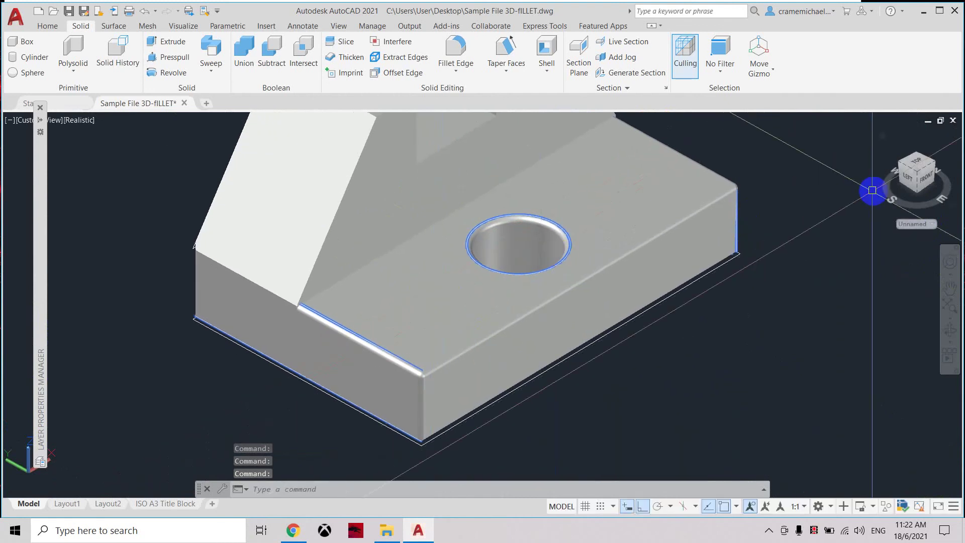
{"action": "middle_click_drag", "start_coordinate": [722, 221], "coordinate": [698, 276]}
{"action": "scroll", "coordinate": [699, 276], "scroll_direction": "down", "scroll_amount": 1}
{"action": "scroll", "coordinate": [699, 276], "scroll_direction": "down", "scroll_amount": 3}
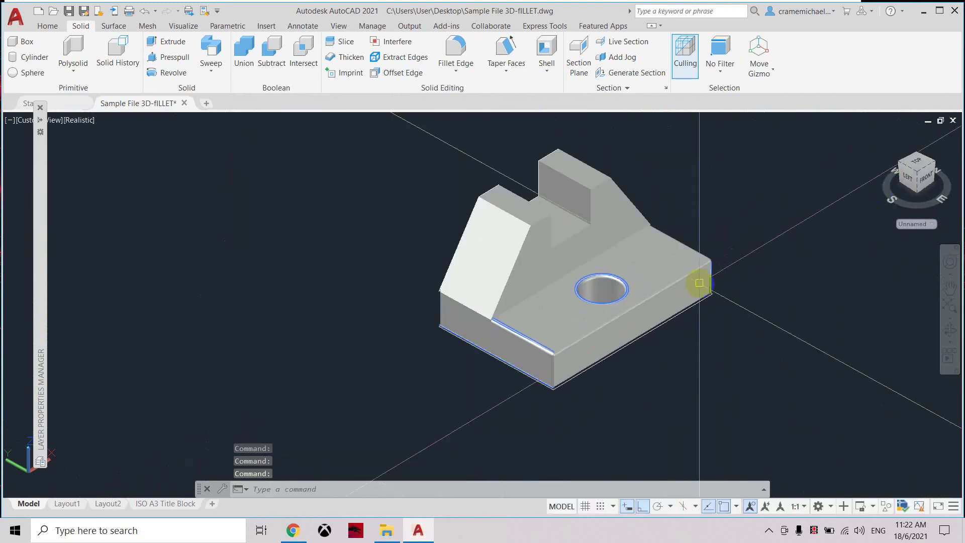